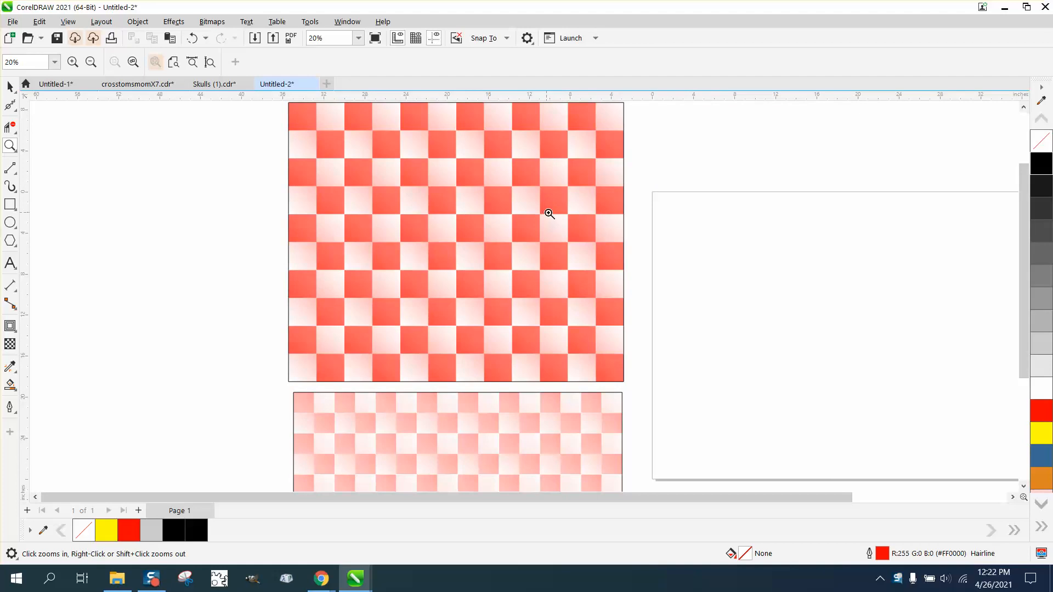
Examine the two finished red checkered patterns beside the page
scroll(386, 289, "down", 2)
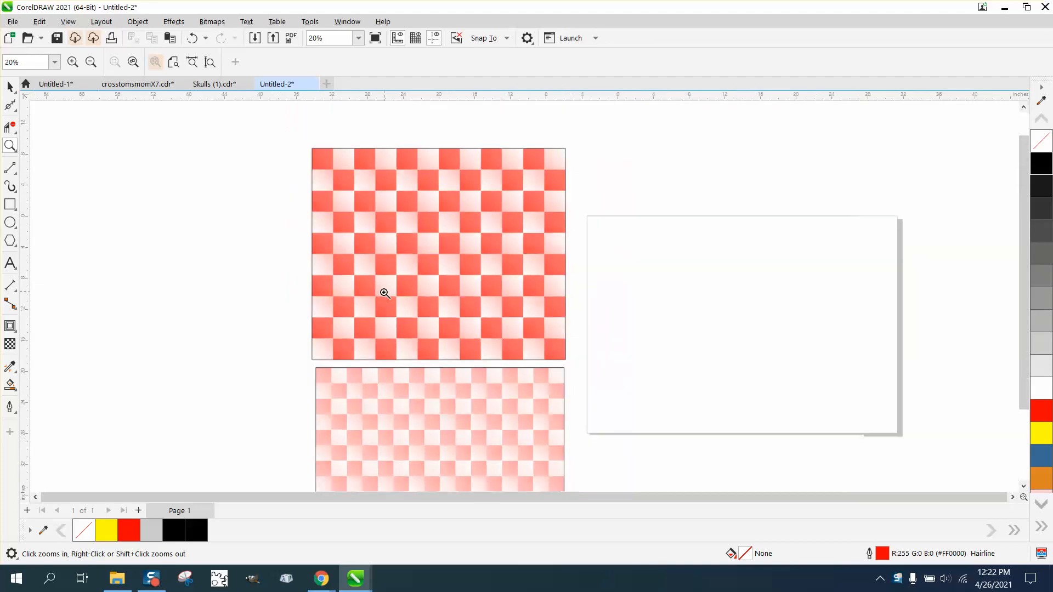
left_click_drag(329, 363, 543, 432)
scroll(455, 374, "down", 2)
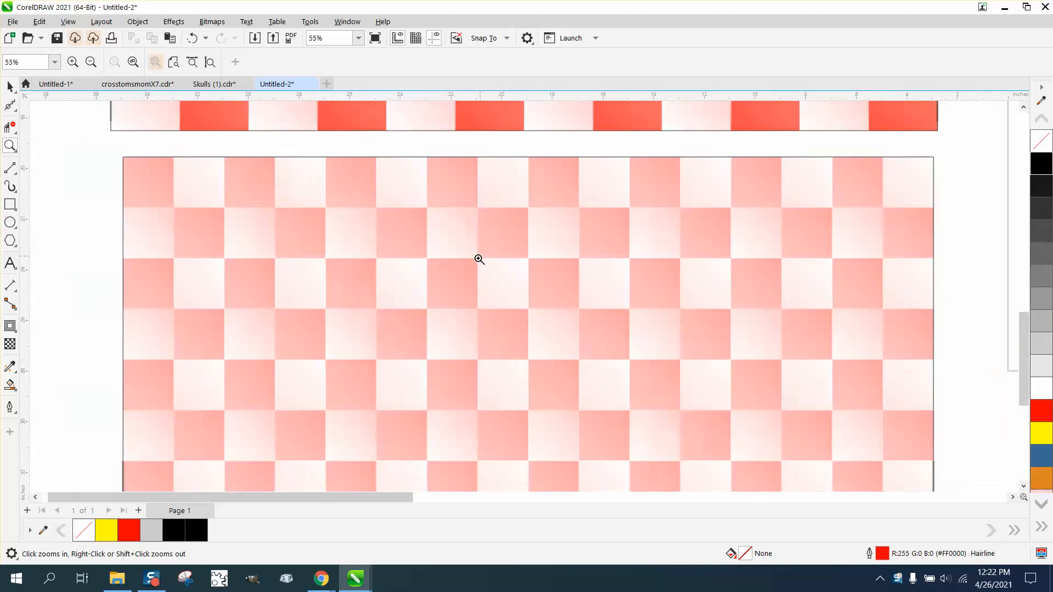
scroll(527, 160, "down", 4)
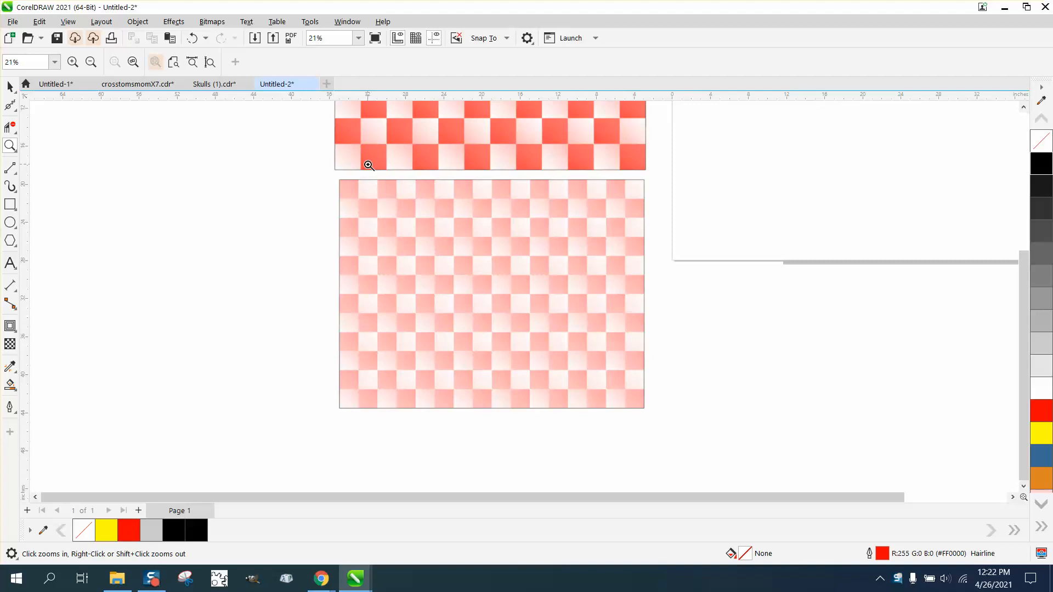
scroll(531, 179, "down", 2)
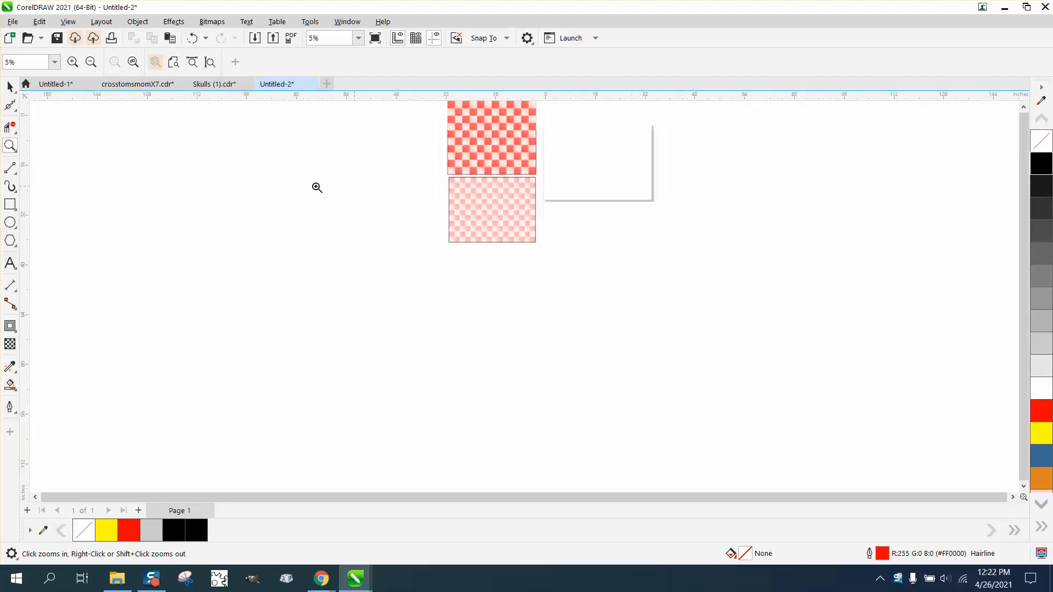
Draw a red-outlined square about 15.87 inches wide in the middle of the blank page
left_click(10, 146)
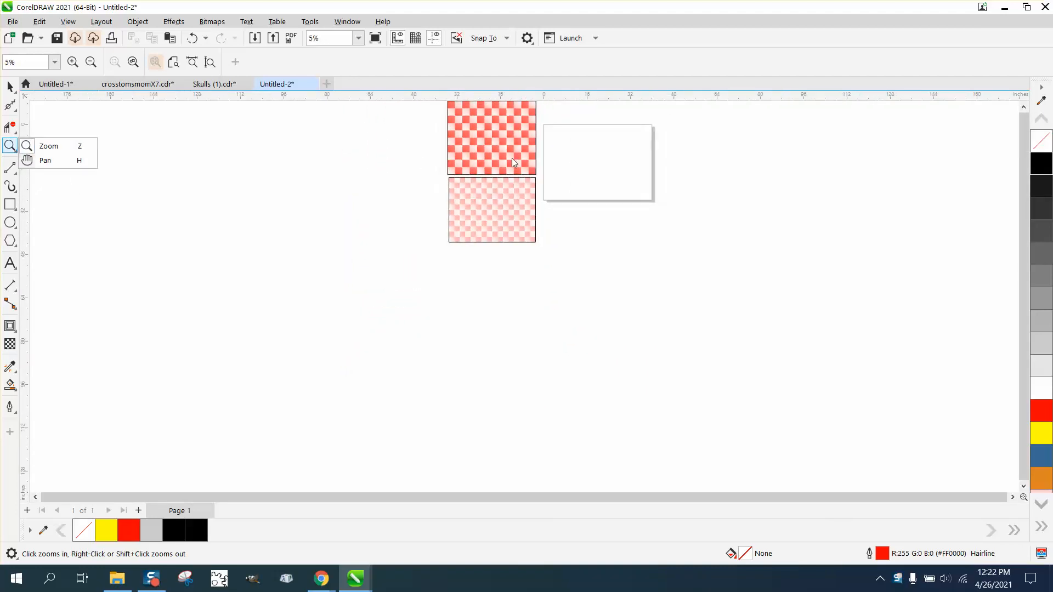
left_click(34, 146)
left_click_drag(541, 122, 733, 236)
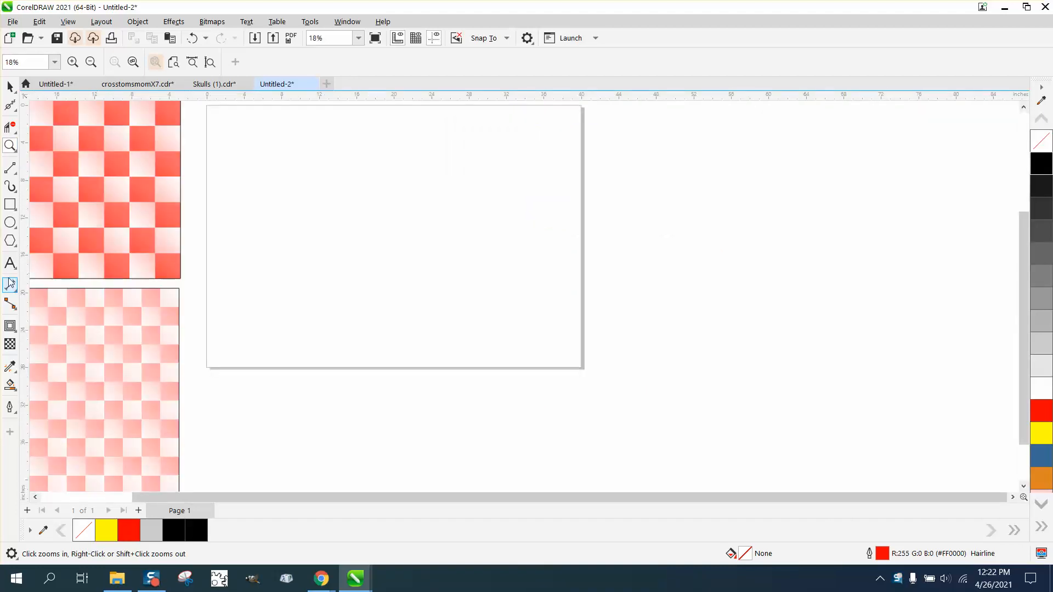
left_click(9, 204)
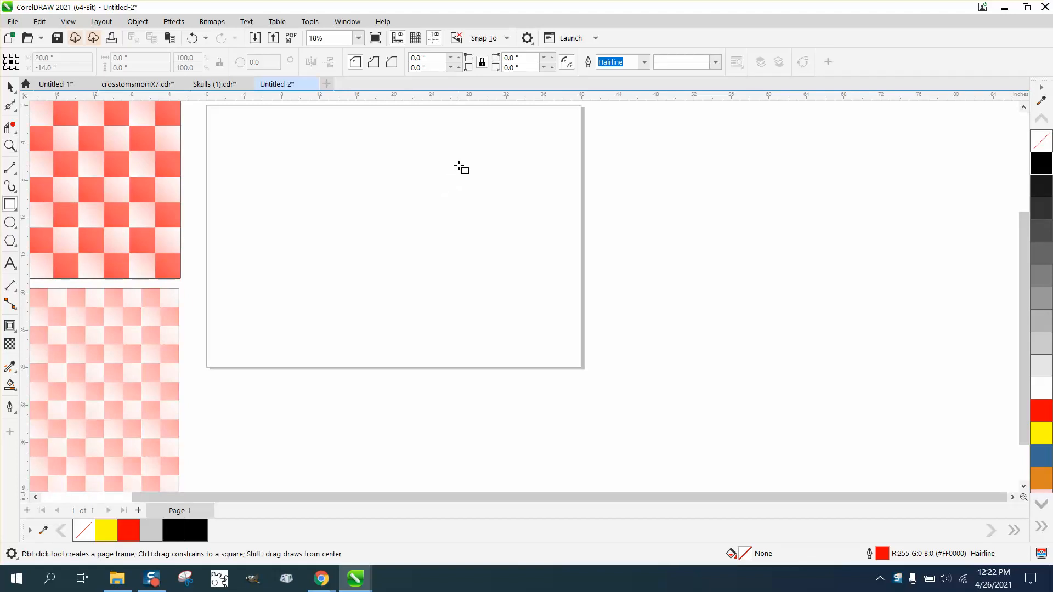
left_click_drag(460, 161, 310, 310)
left_click(10, 86)
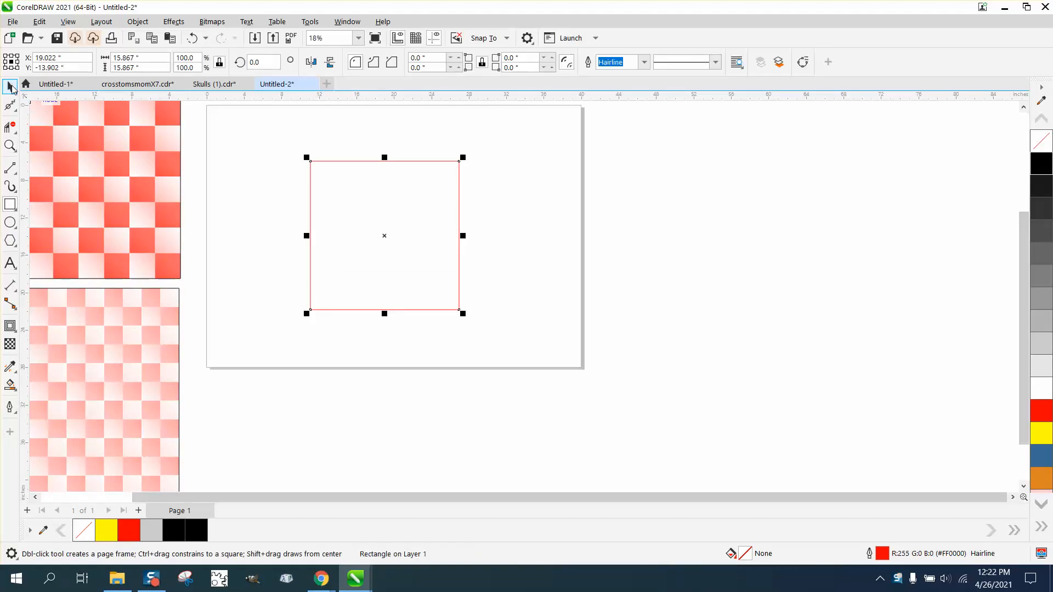
Set the nudge distance to 2 inches and create a copy of the square offset one nudge down and one nudge left
left_click(420, 134)
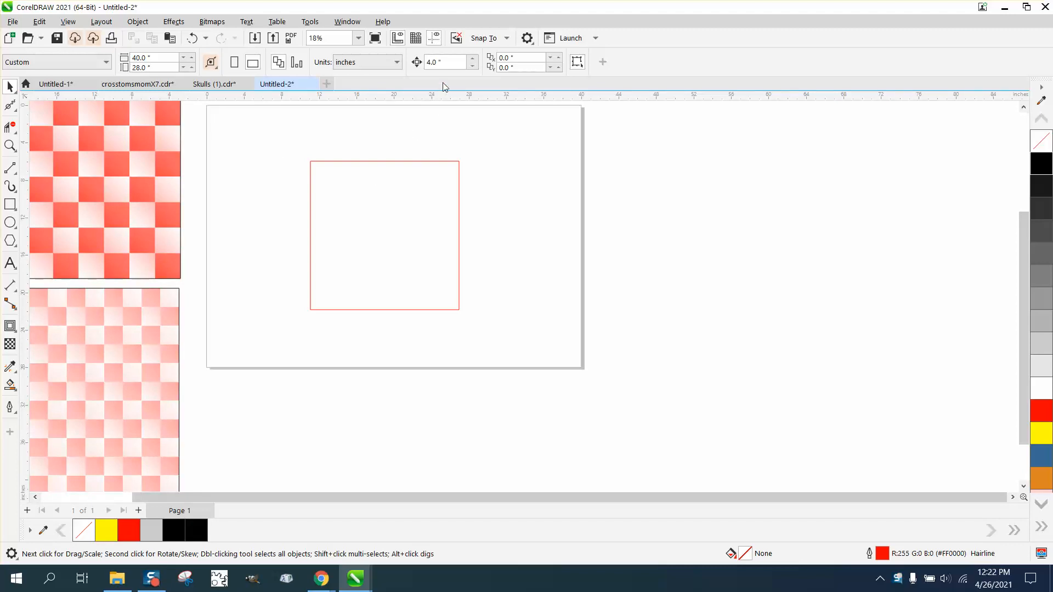
left_click(454, 62)
type("2")
left_click(460, 163)
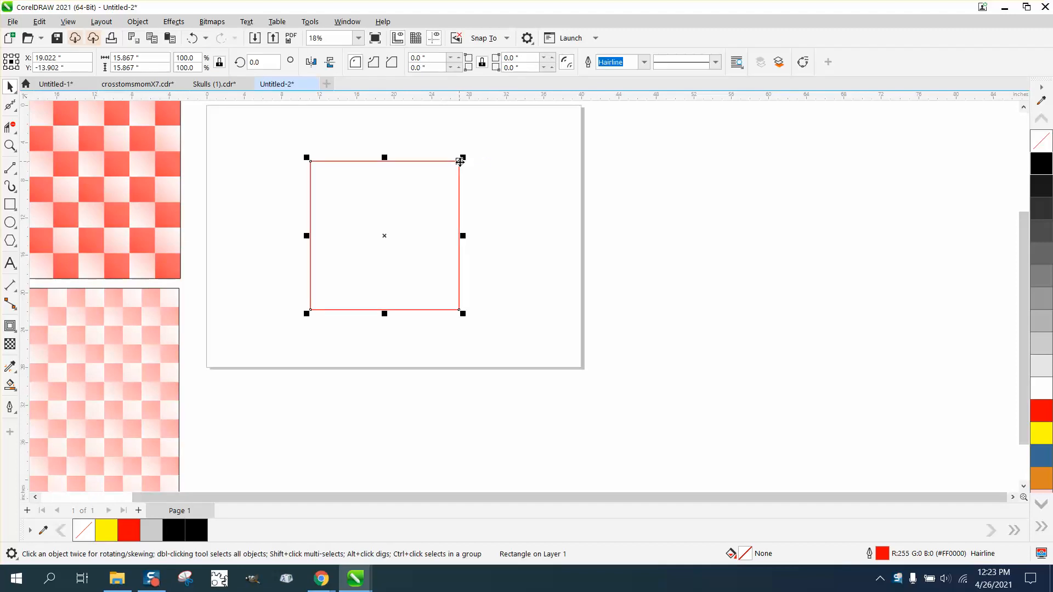
key("Down")
key("Left")
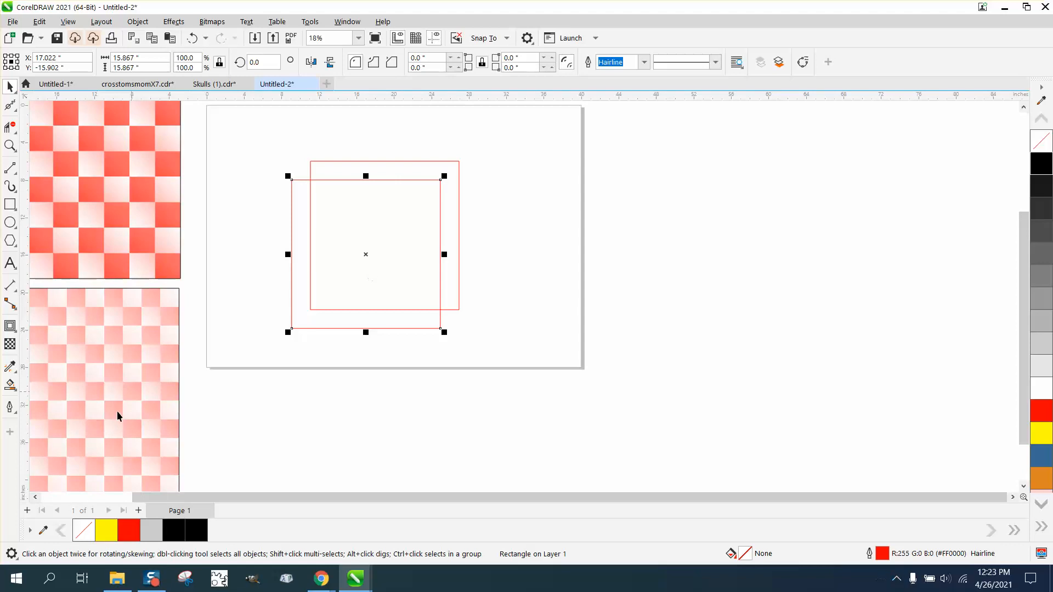
Create a red L-shaped piece with Smart Fill from the original square's strip outside the copy, and move it clear of the squares
left_click(10, 385)
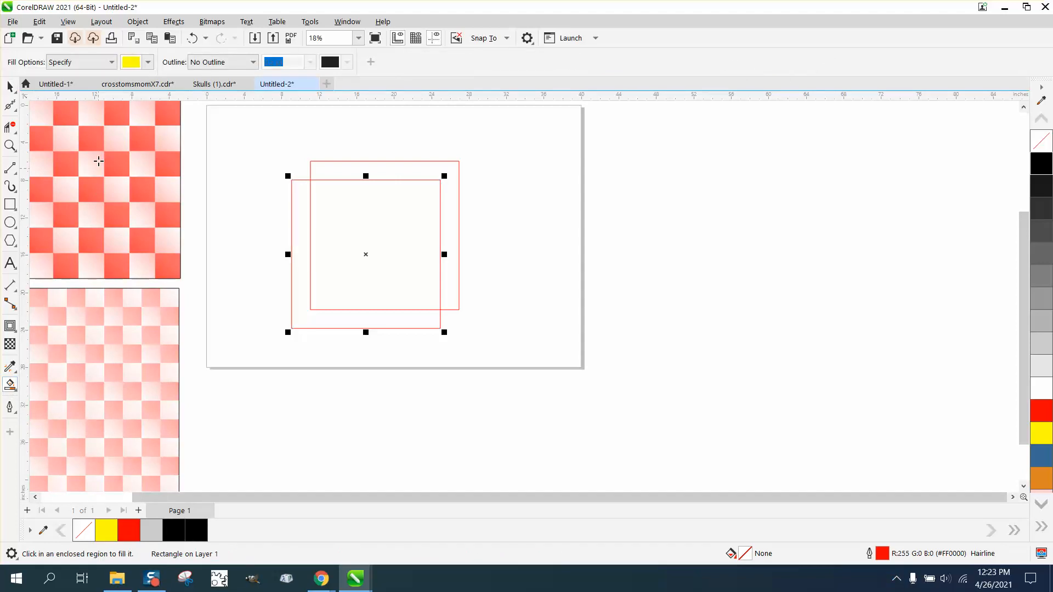
left_click(393, 167)
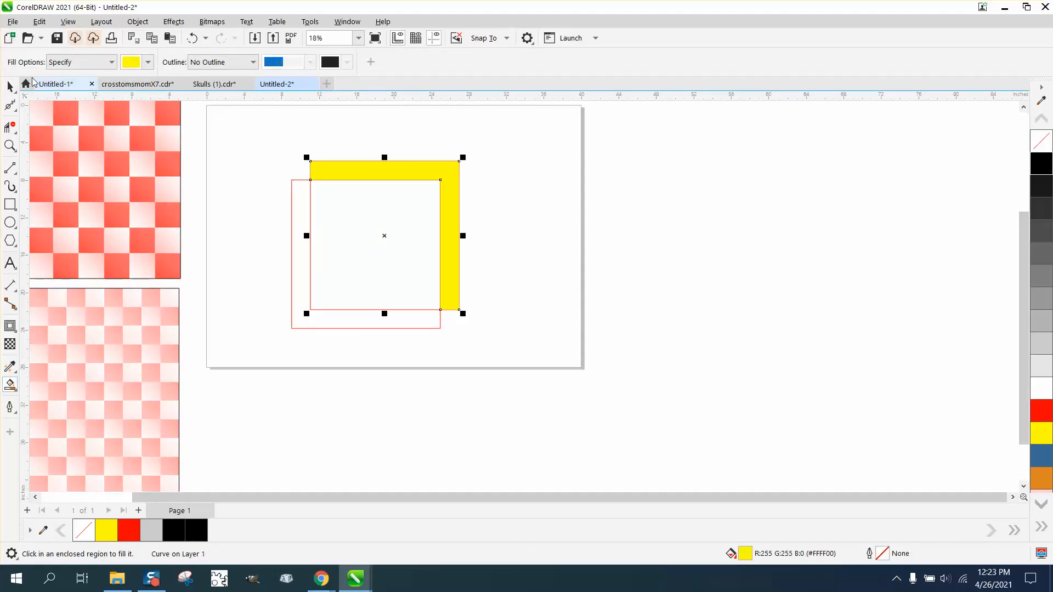
left_click(10, 86)
left_click_drag(379, 167, 566, 174)
left_click(1041, 410)
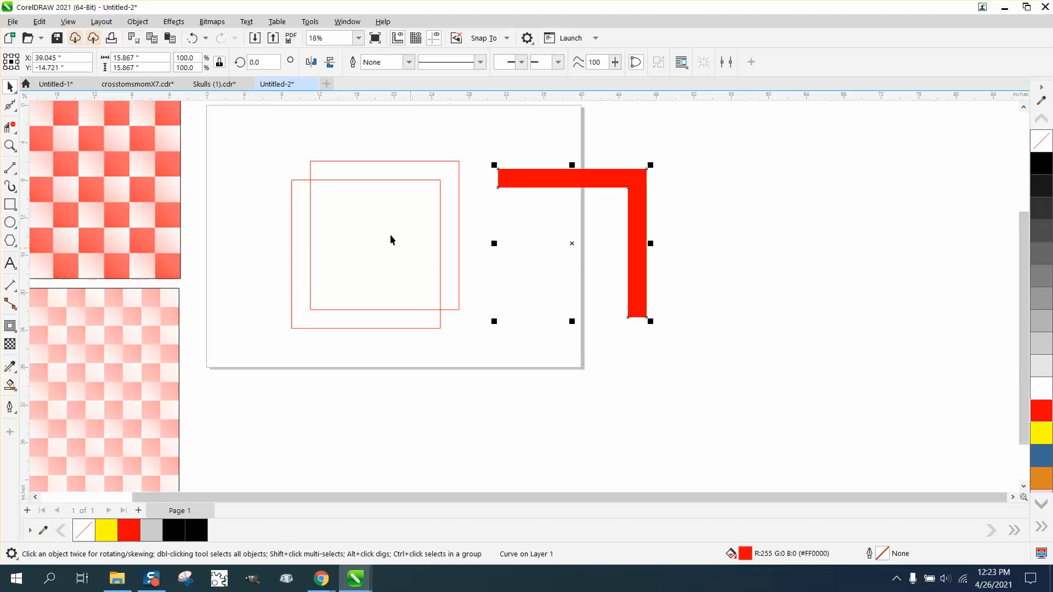
Delete both outlined squares and move the red L-shaped piece back onto the page
left_click_drag(288, 160, 491, 339)
key("Delete")
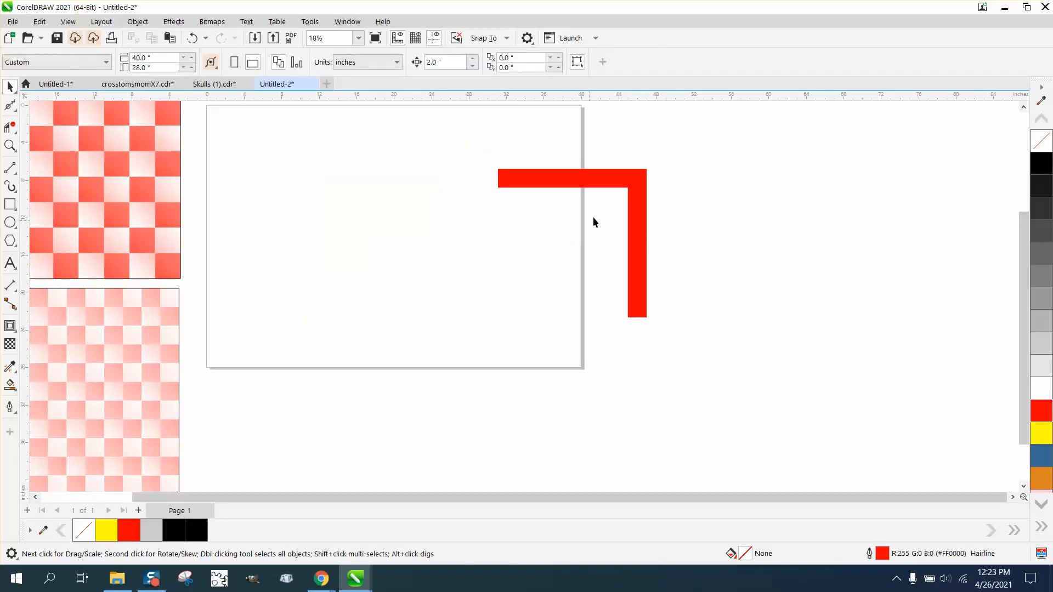
left_click_drag(628, 195, 426, 192)
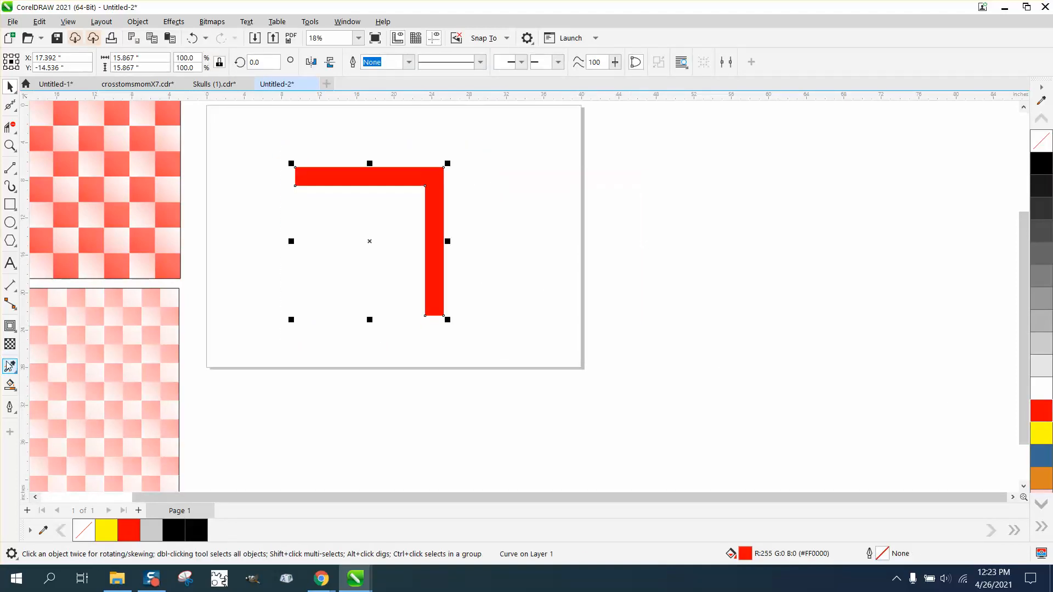
left_click(9, 347)
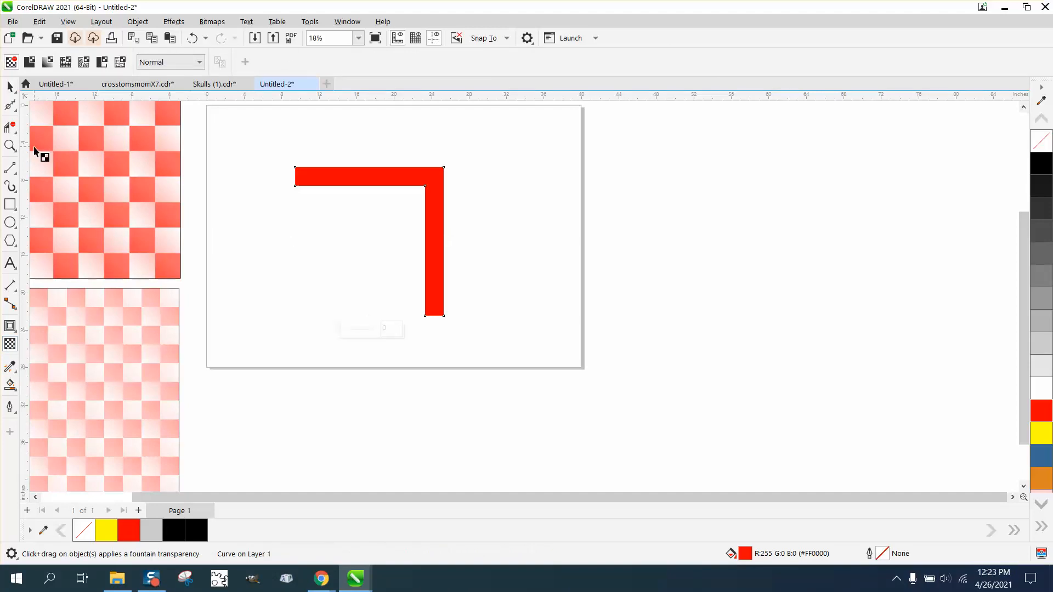
left_click(30, 62)
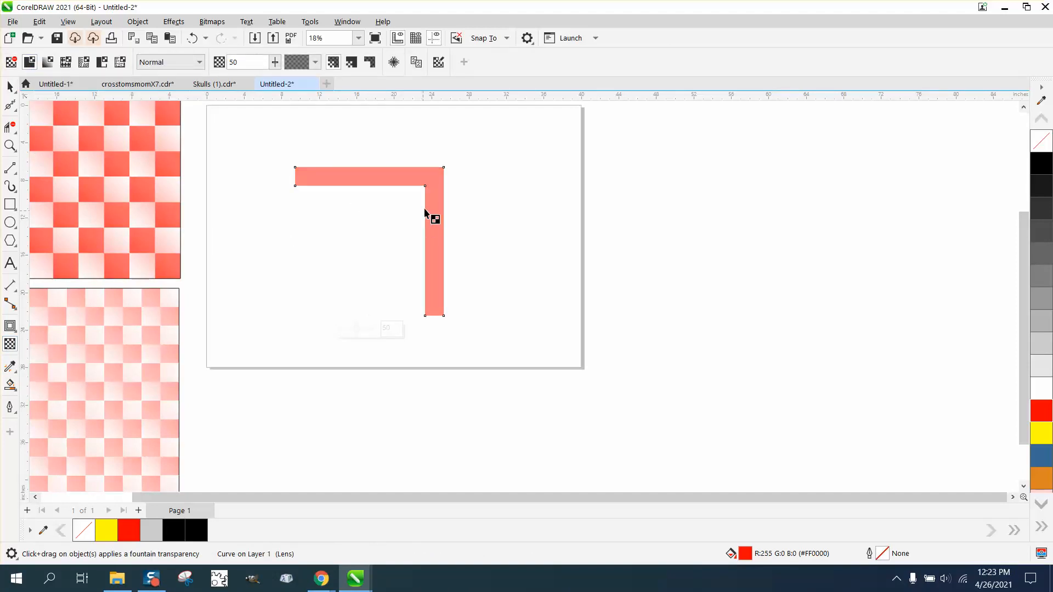
left_click_drag(437, 179, 314, 273)
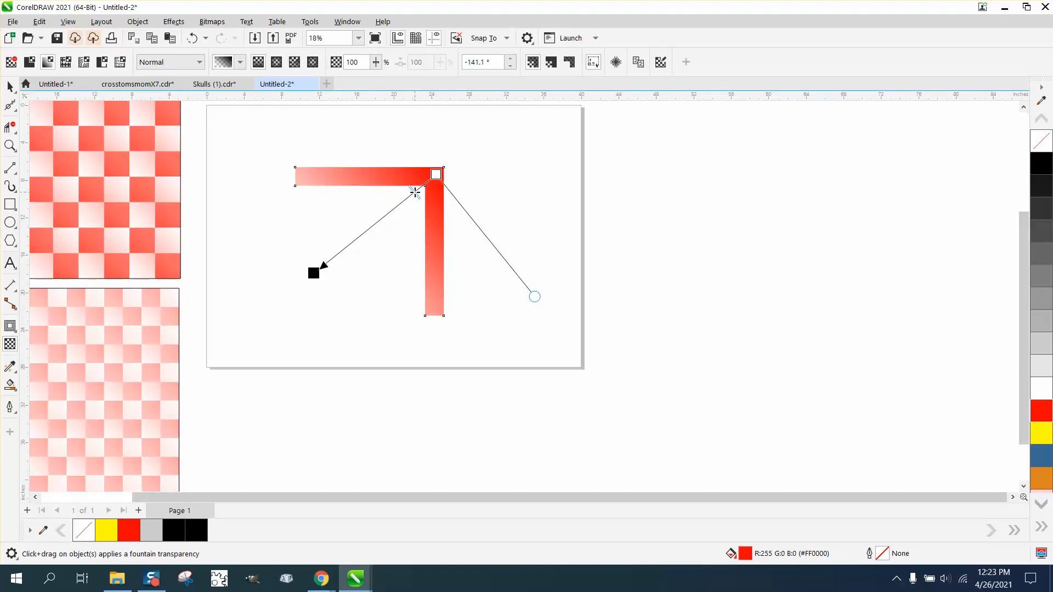
left_click_drag(415, 192, 413, 195)
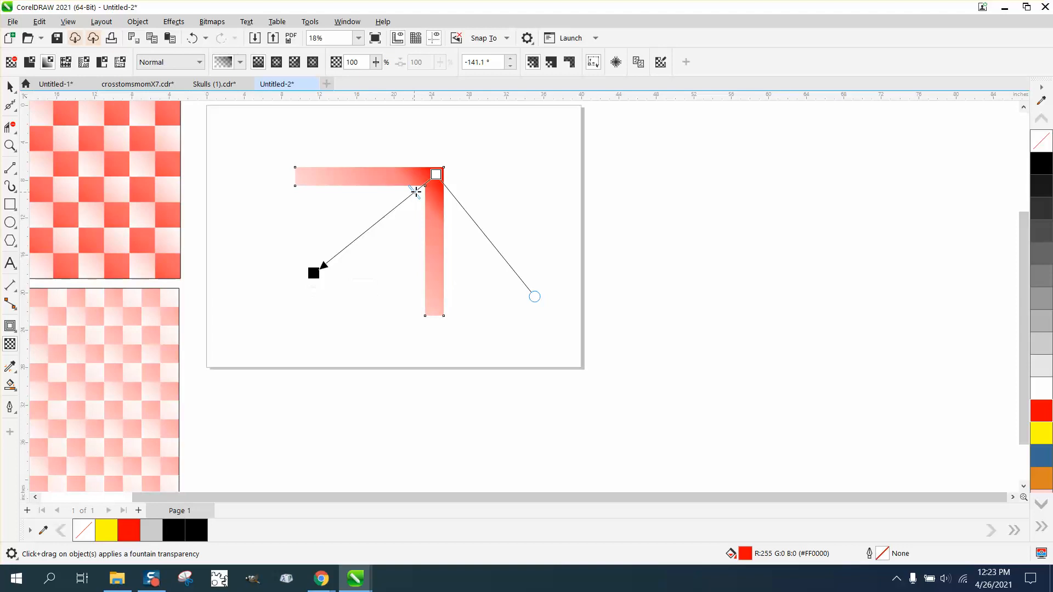
left_click(10, 86)
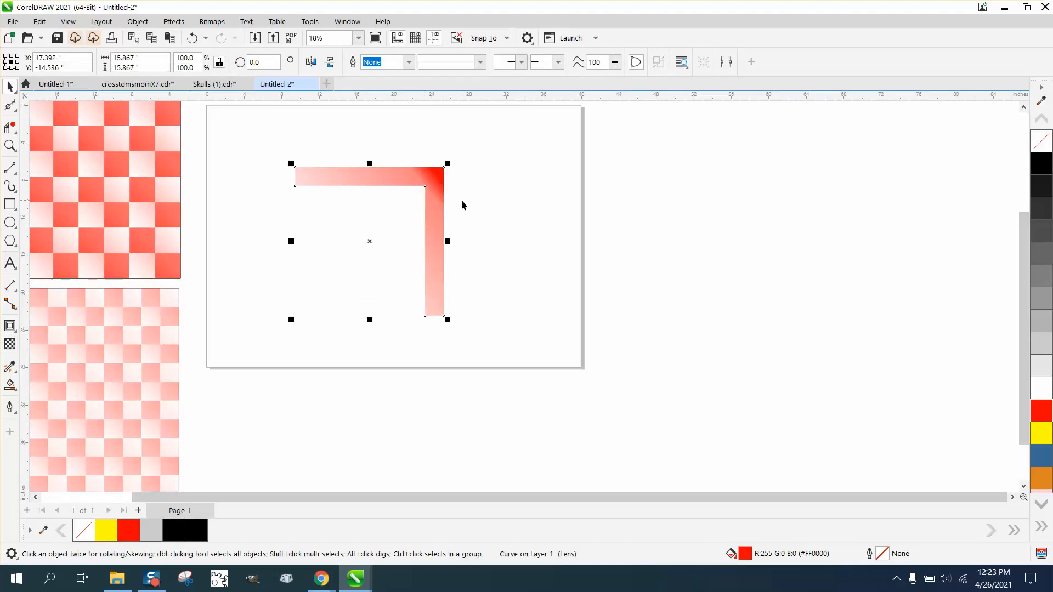
left_click(192, 38)
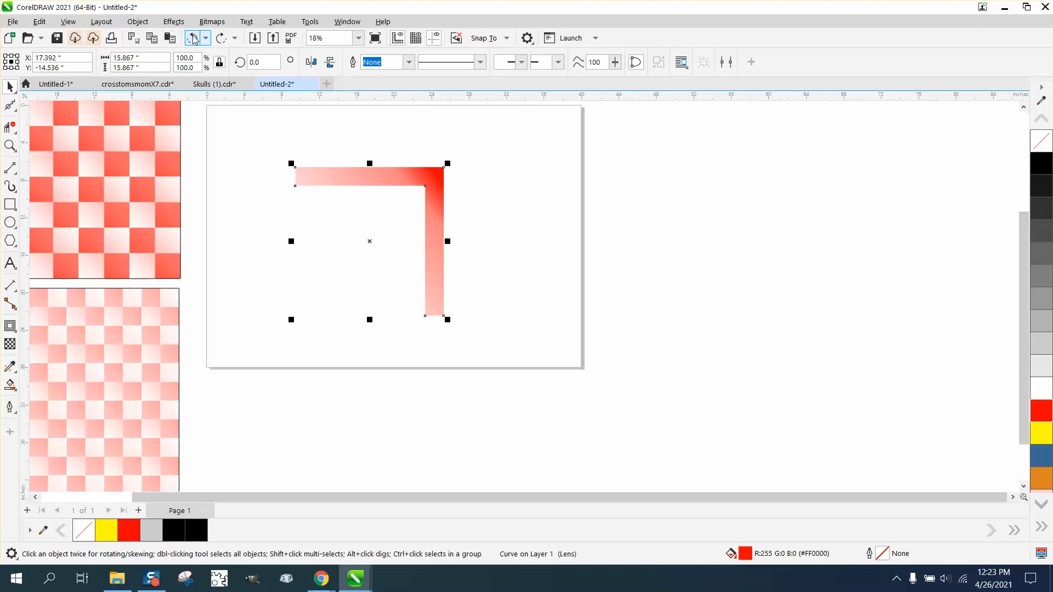
left_click(192, 37)
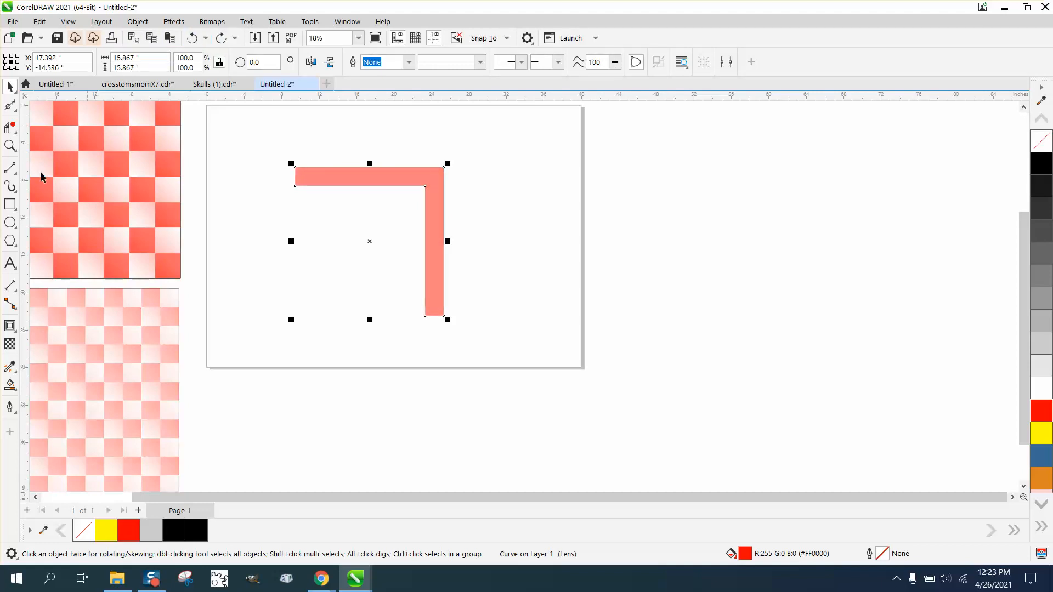
Apply a diagonal fountain transparency to the L shape, fully transparent at its outer corner, with the midpoint shifted towards that corner
left_click(10, 344)
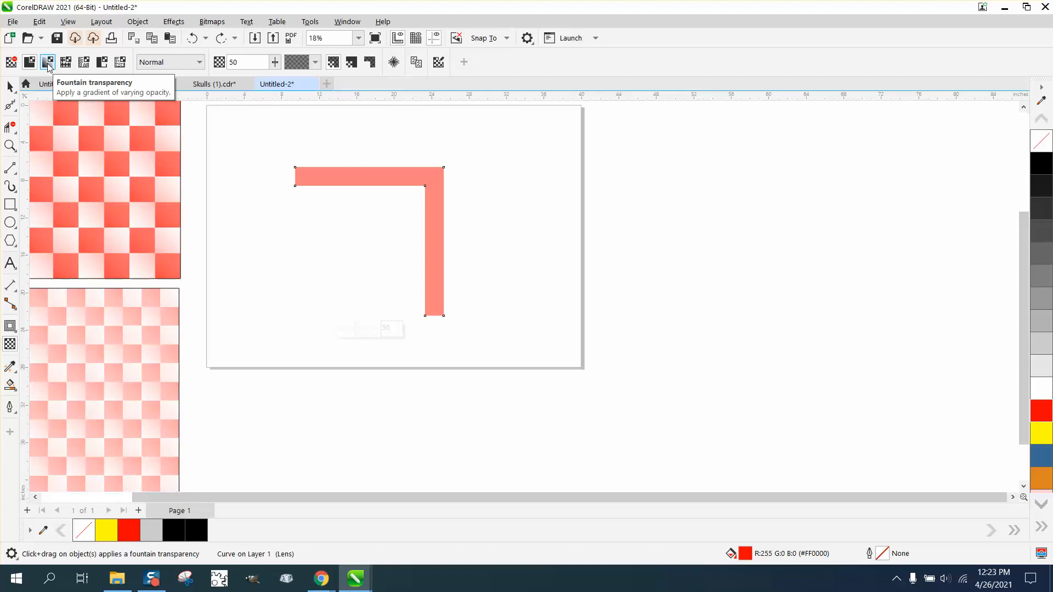
left_click(48, 64)
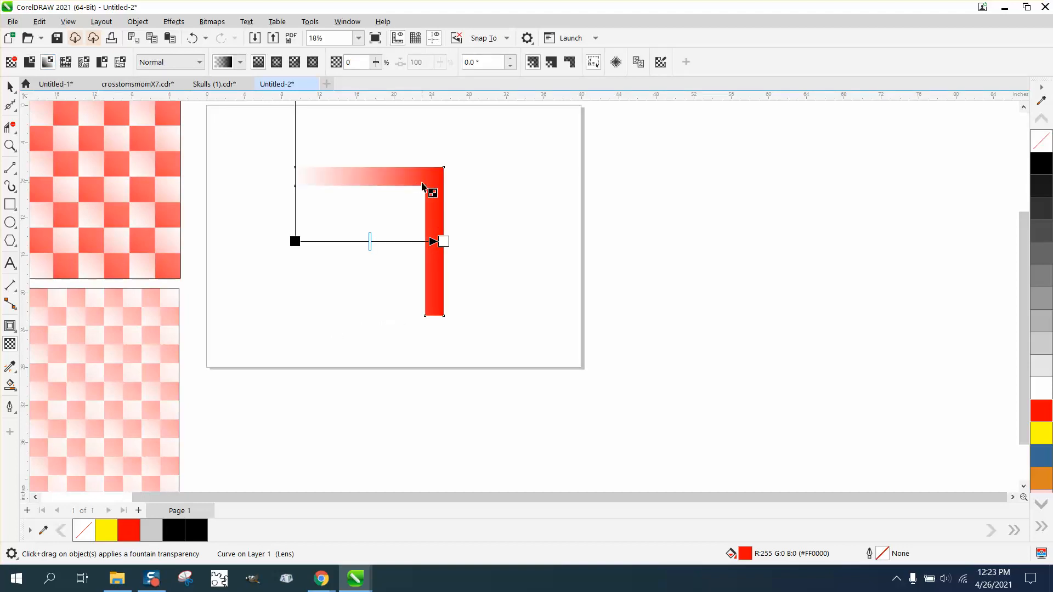
left_click_drag(295, 241, 443, 171)
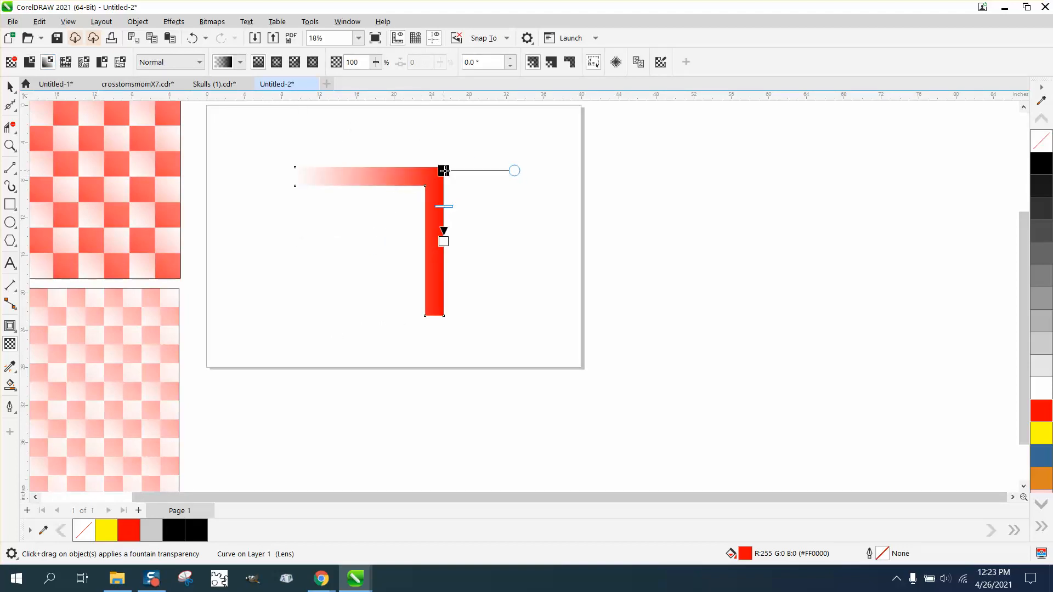
left_click_drag(437, 246, 342, 275)
left_click_drag(393, 224, 419, 201)
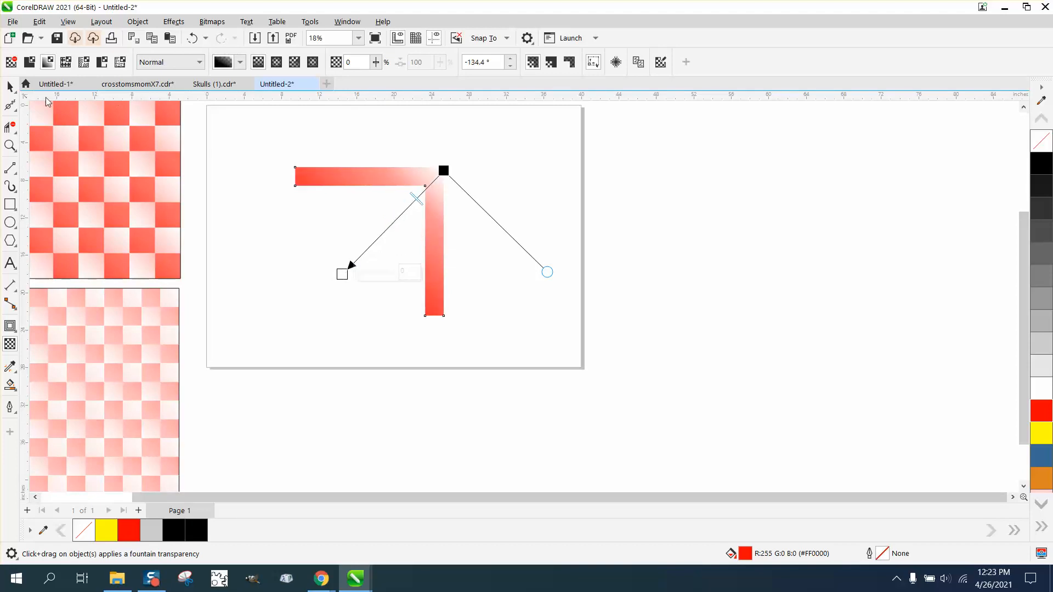
left_click(10, 86)
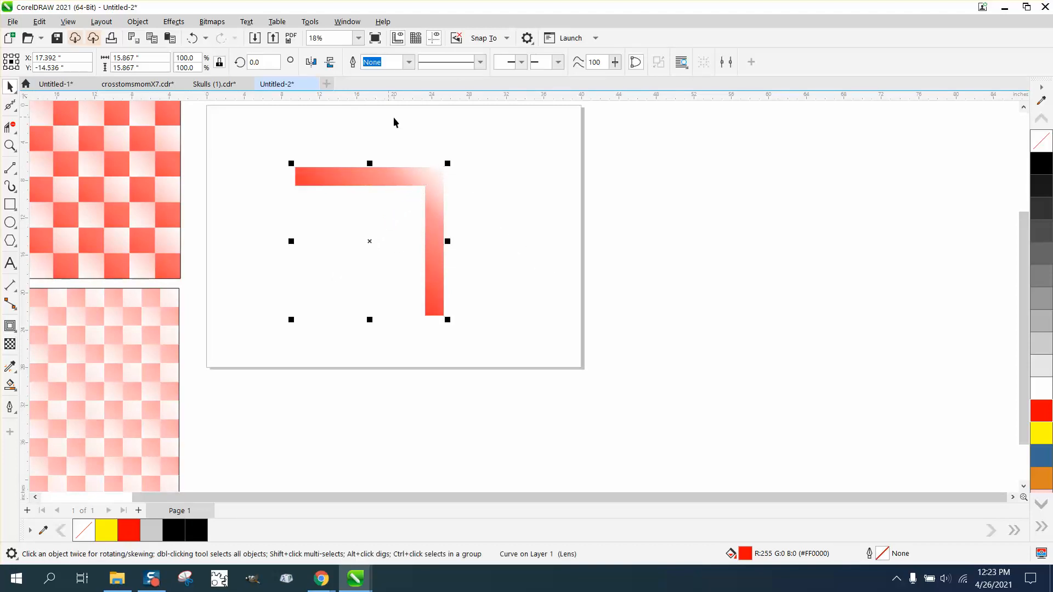
Create a copy of the L shape rotated 180 degrees and move it so the two inner corners meet, forming a cross
left_click(443, 188)
left_click(447, 190)
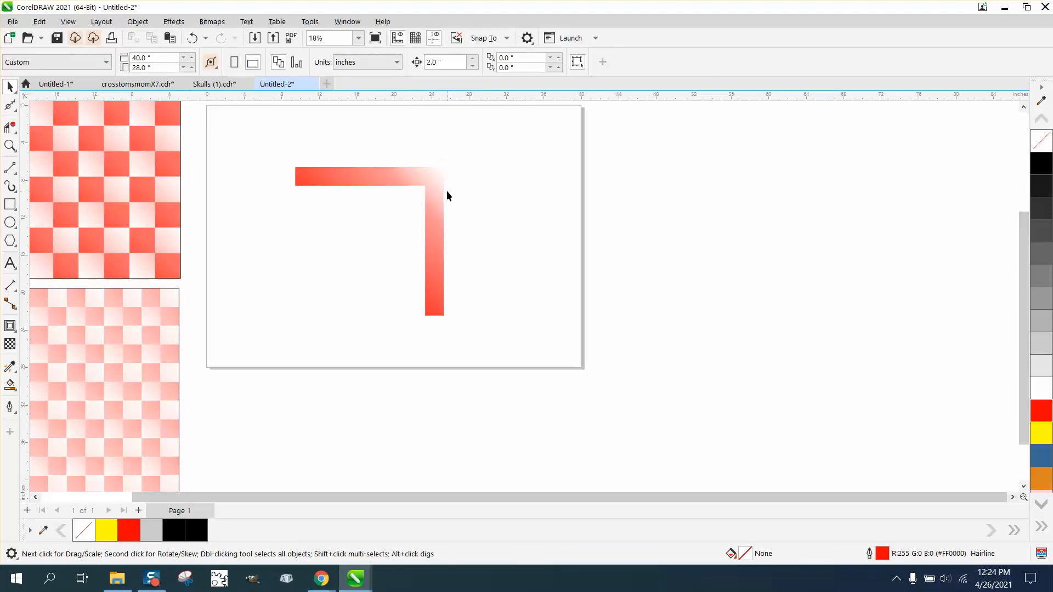
left_click(438, 190)
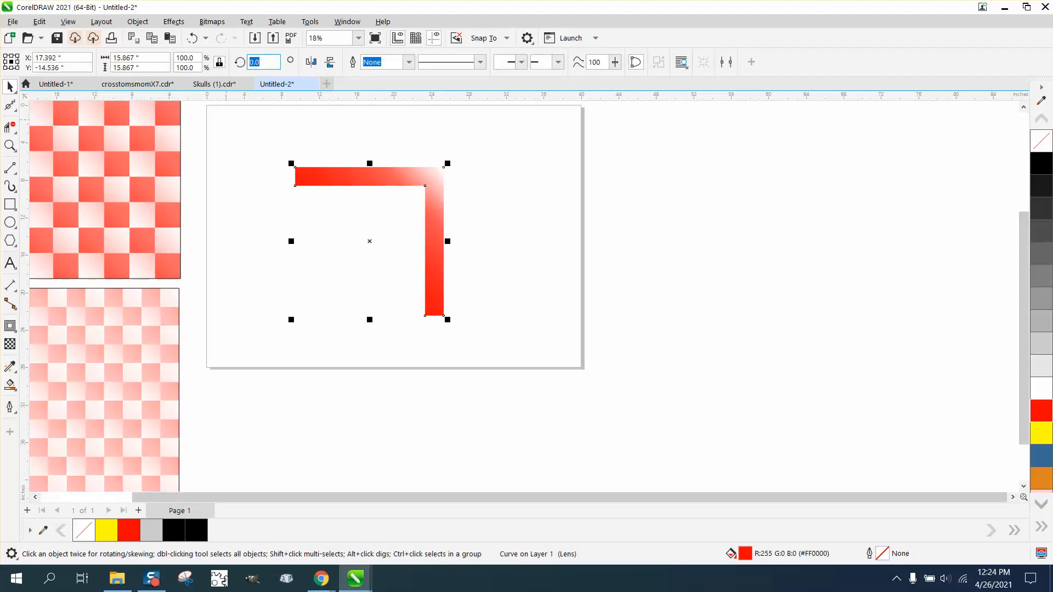
type("180")
key("Return")
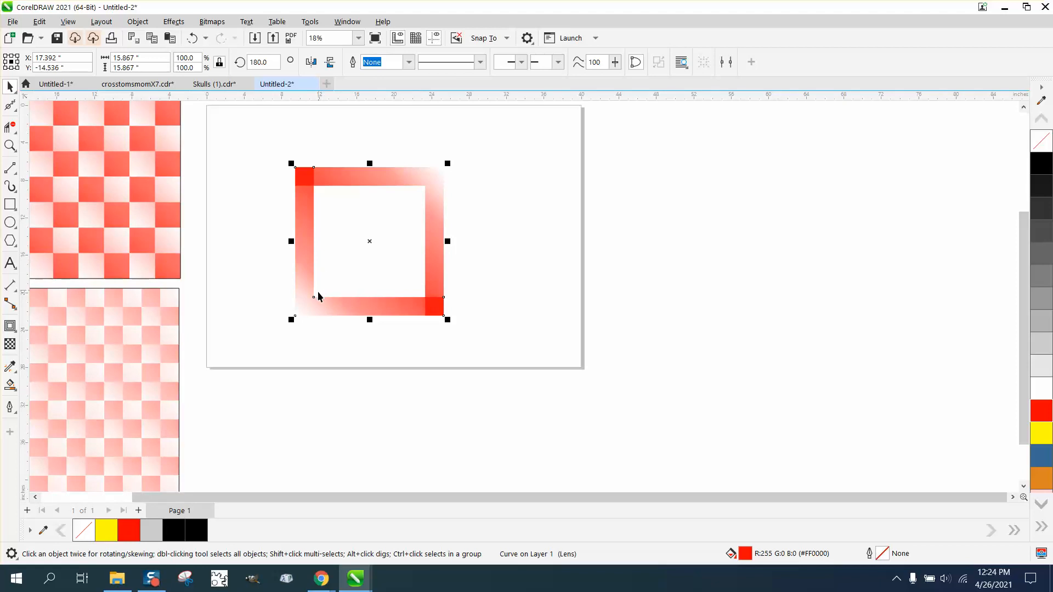
left_click_drag(315, 296, 426, 188)
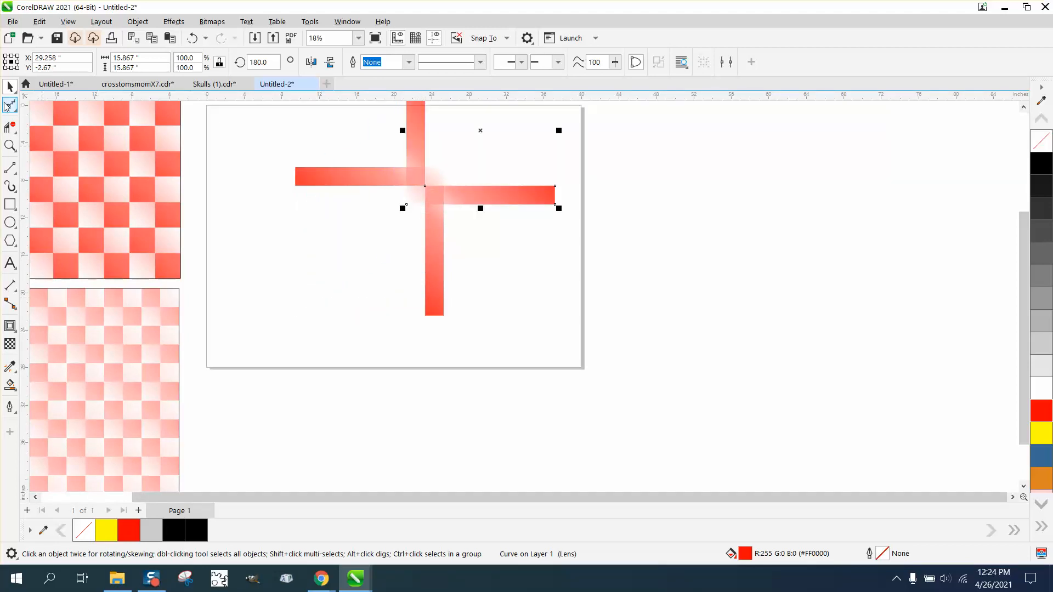
Shift the transparency midpoint of the rotated L shape closer to that shape's outer corner
left_click(10, 145)
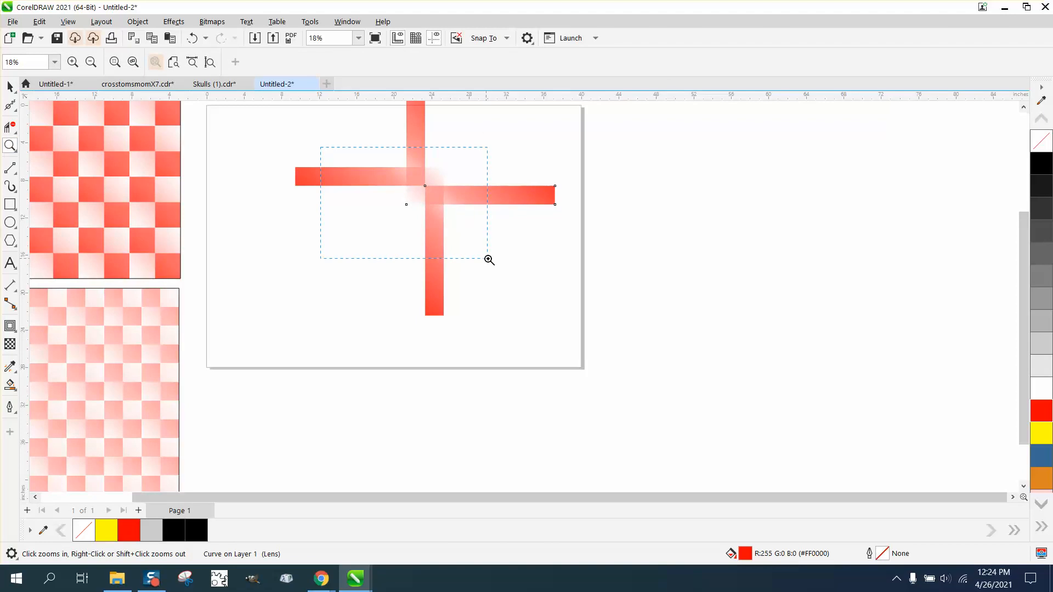
left_click_drag(489, 260, 489, 262)
scroll(522, 261, "down", 1)
scroll(430, 263, "down", 2)
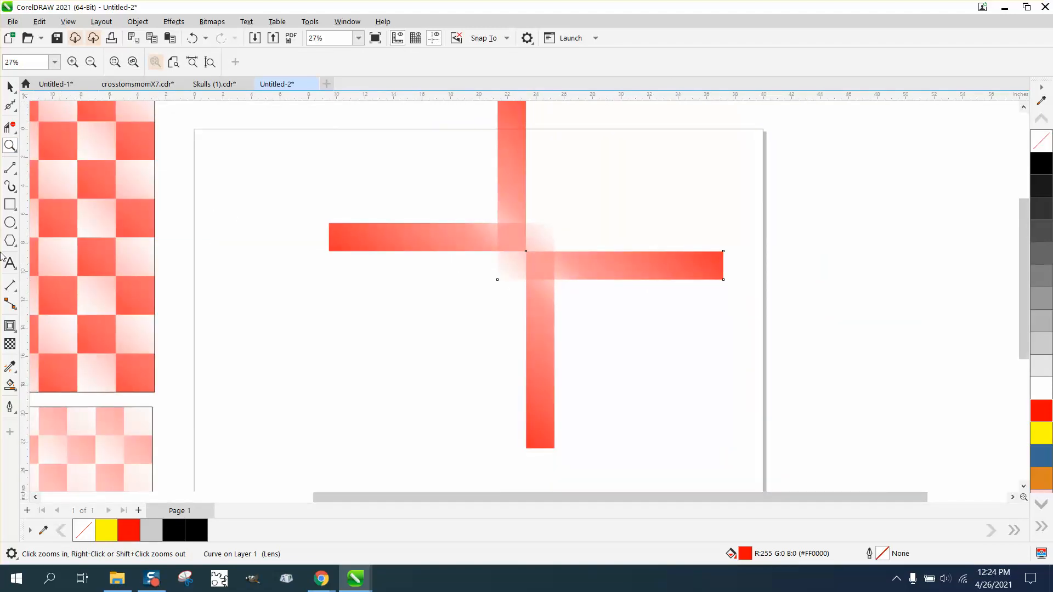
left_click(10, 344)
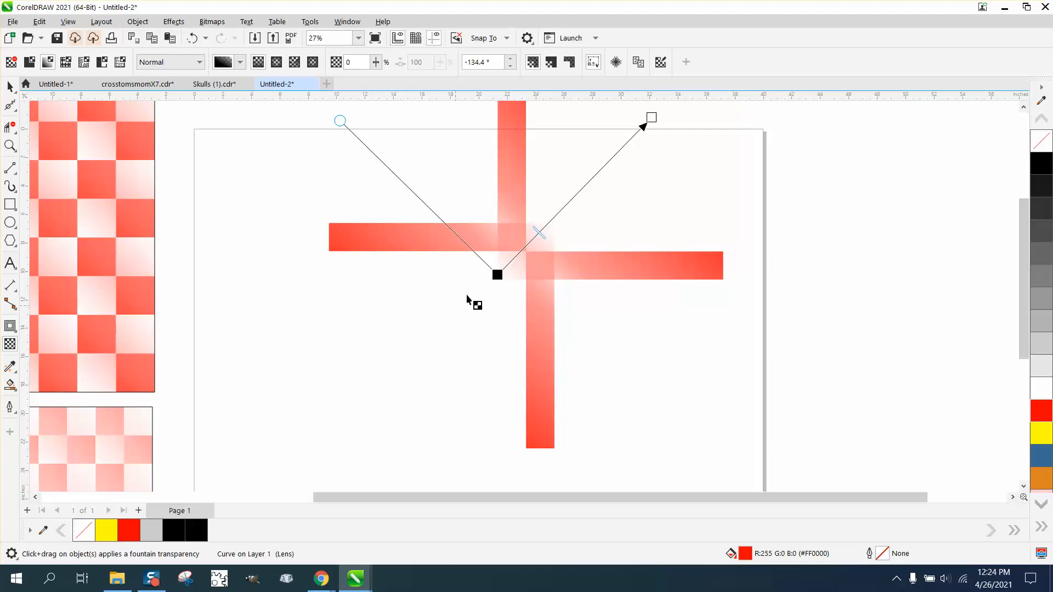
left_click(526, 251)
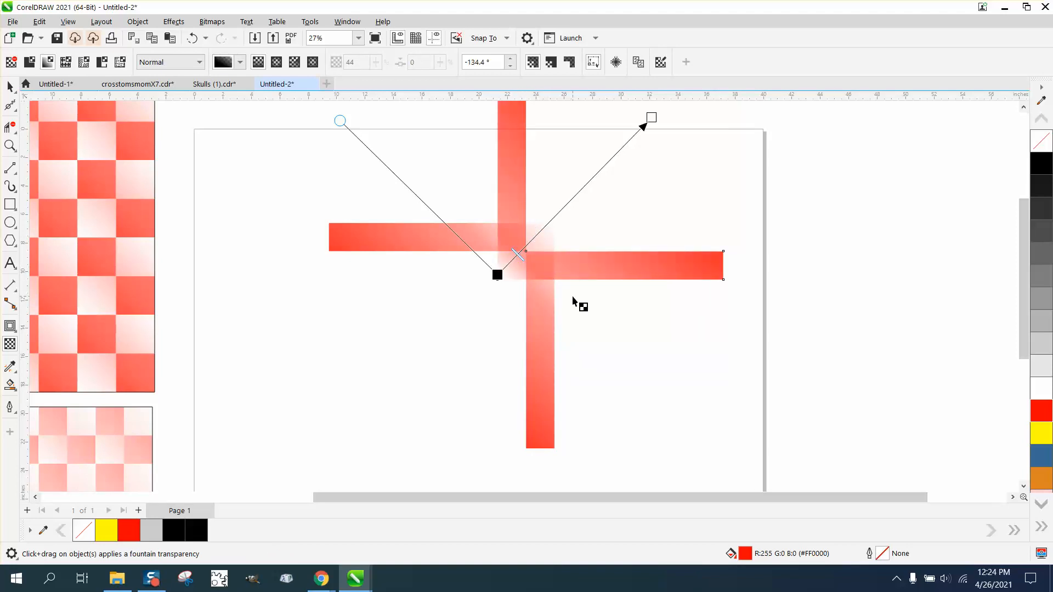
left_click(10, 86)
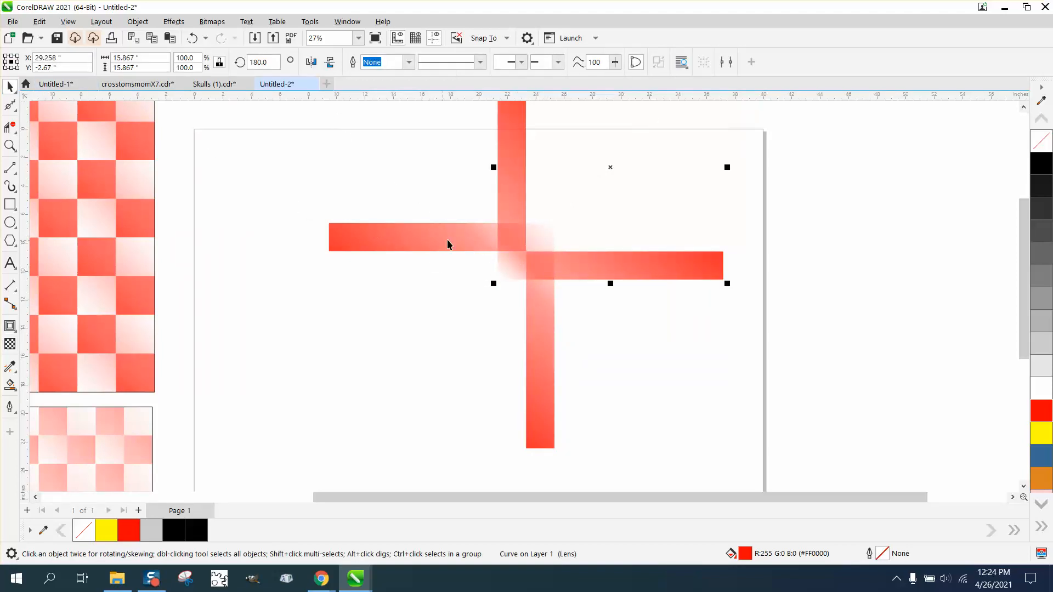
left_click(353, 190)
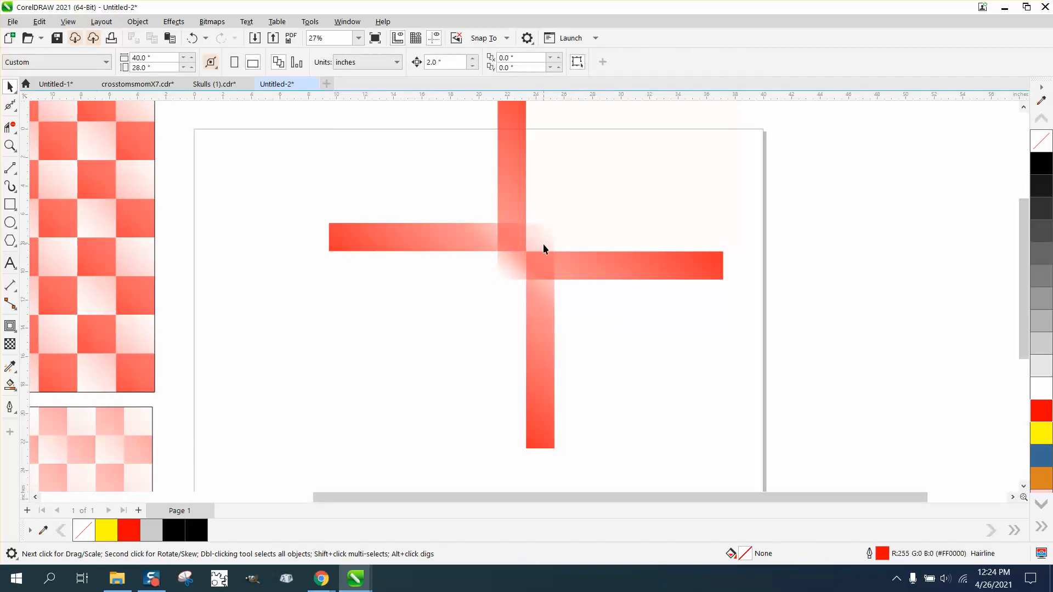
Group the two L shapes that form the cross and center the group on the page
scroll(360, 219, "down", 3)
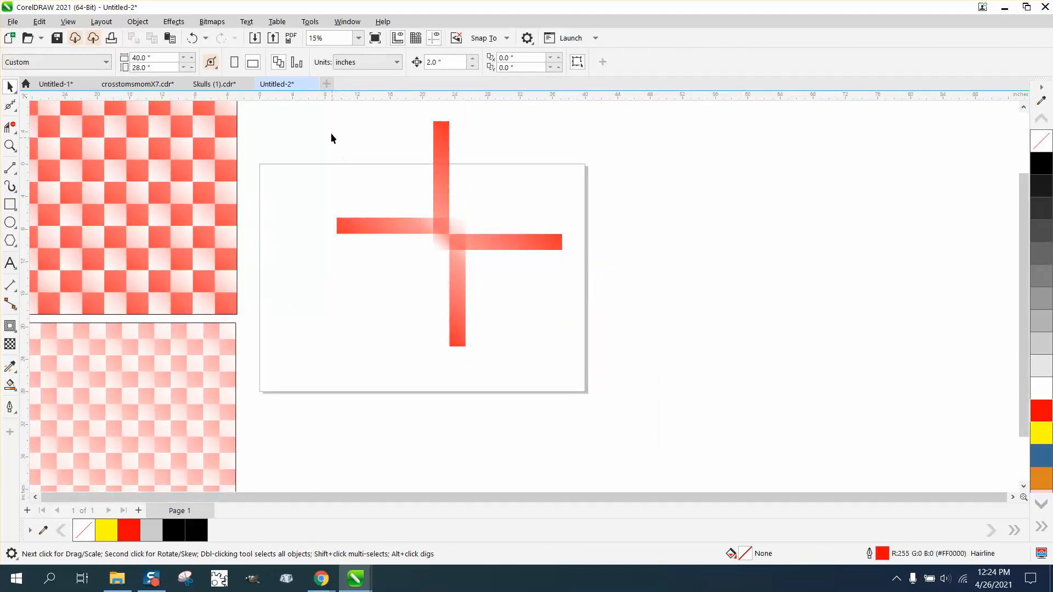
left_click_drag(495, 301, 618, 374)
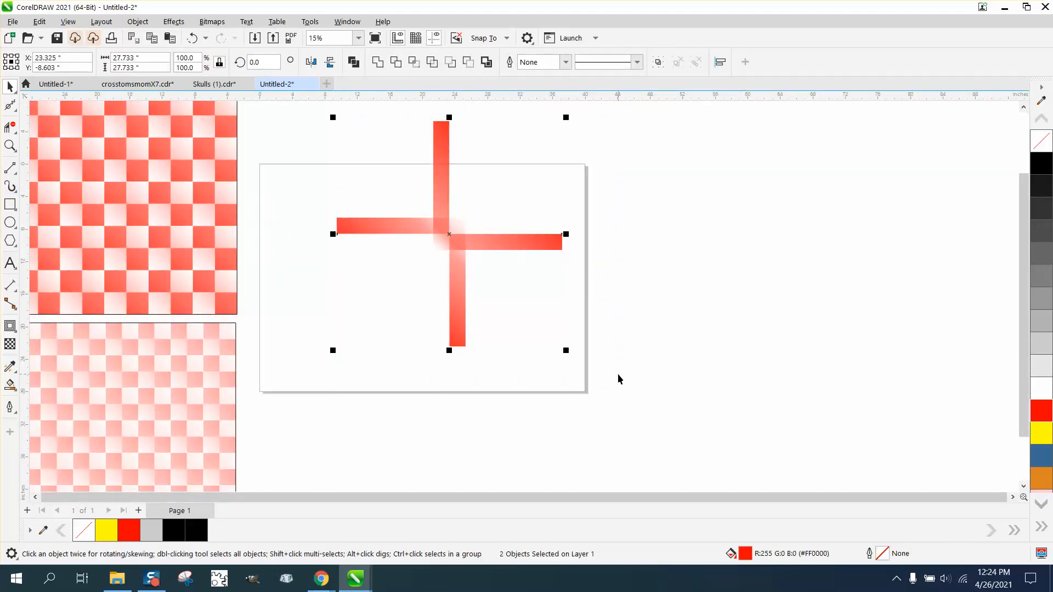
key("ctrl+g")
key("p")
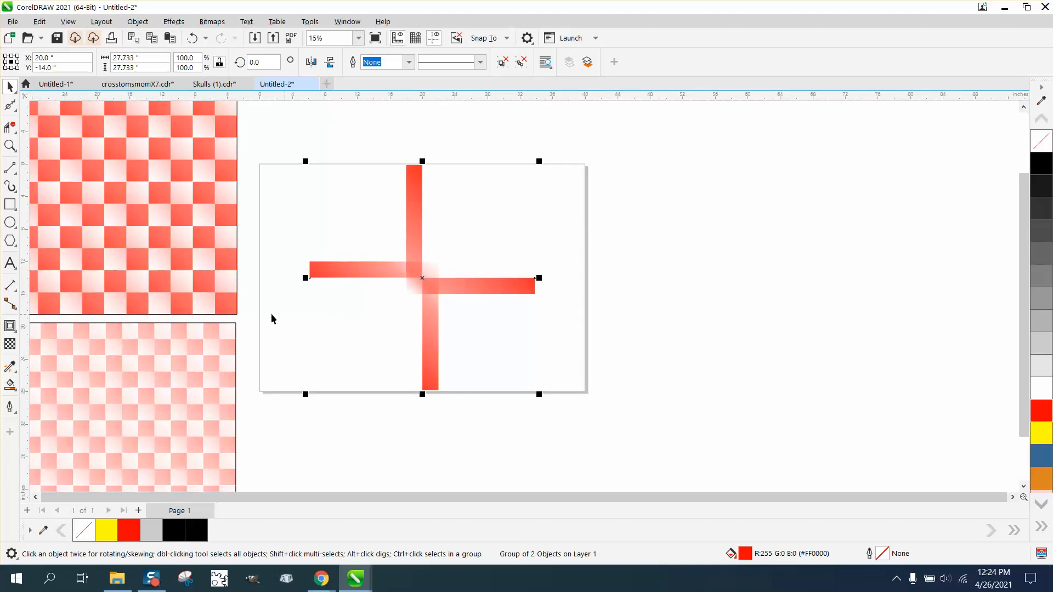
Draw a square, set its size to 4 inches, and center it on the page over the middle of the cross
left_click(10, 205)
left_click_drag(360, 164, 325, 198)
double_click(163, 57)
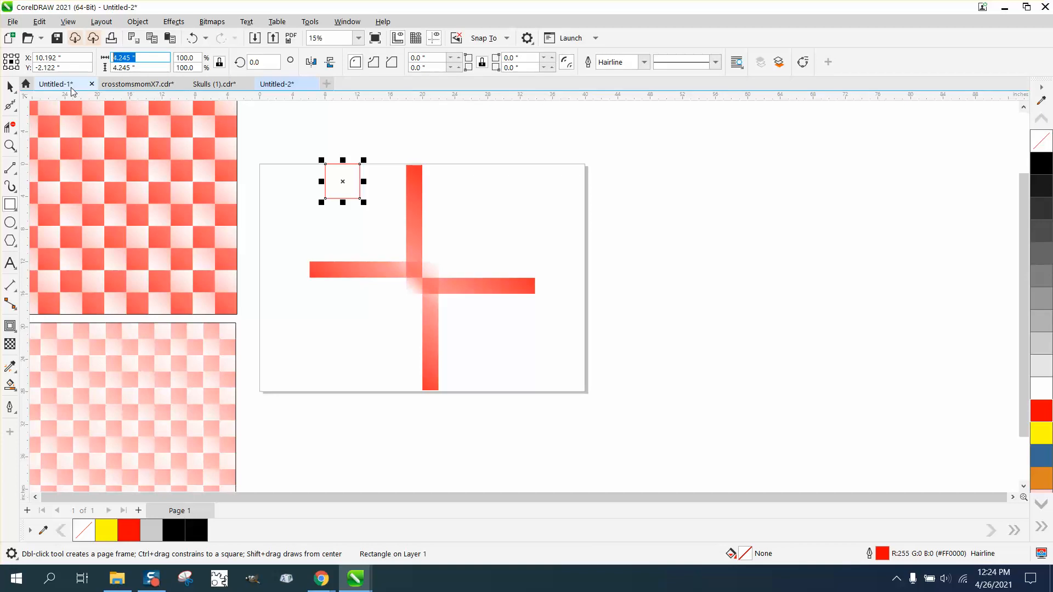
type("4")
key("Return")
key("p")
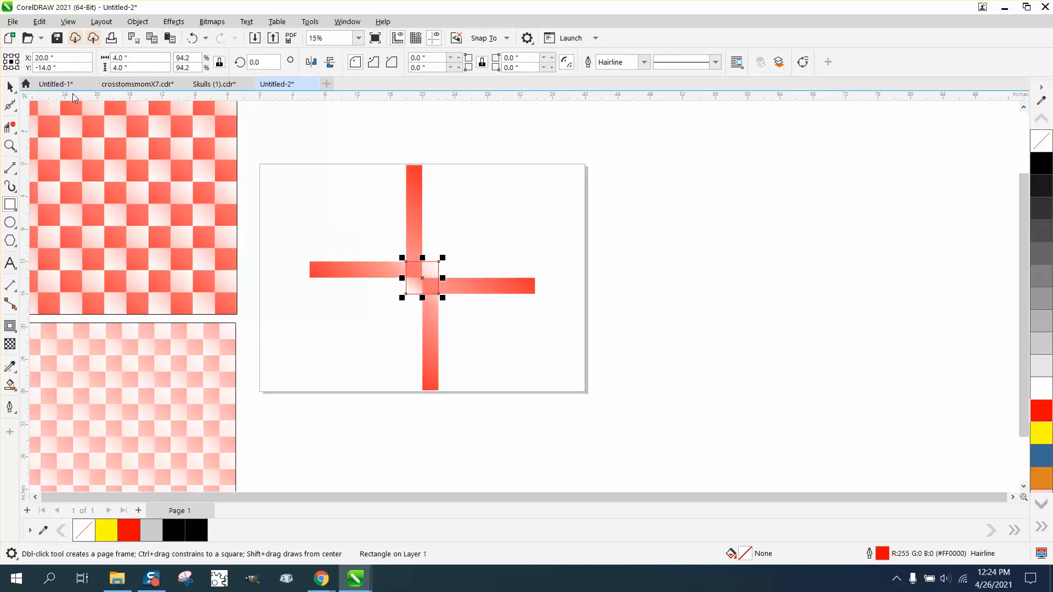
Intersect the square with the grouped cross and move the resulting checkered tile off the cross to an empty area of the page
left_click(10, 87)
left_click(281, 205)
left_click_drag(645, 422, 645, 423)
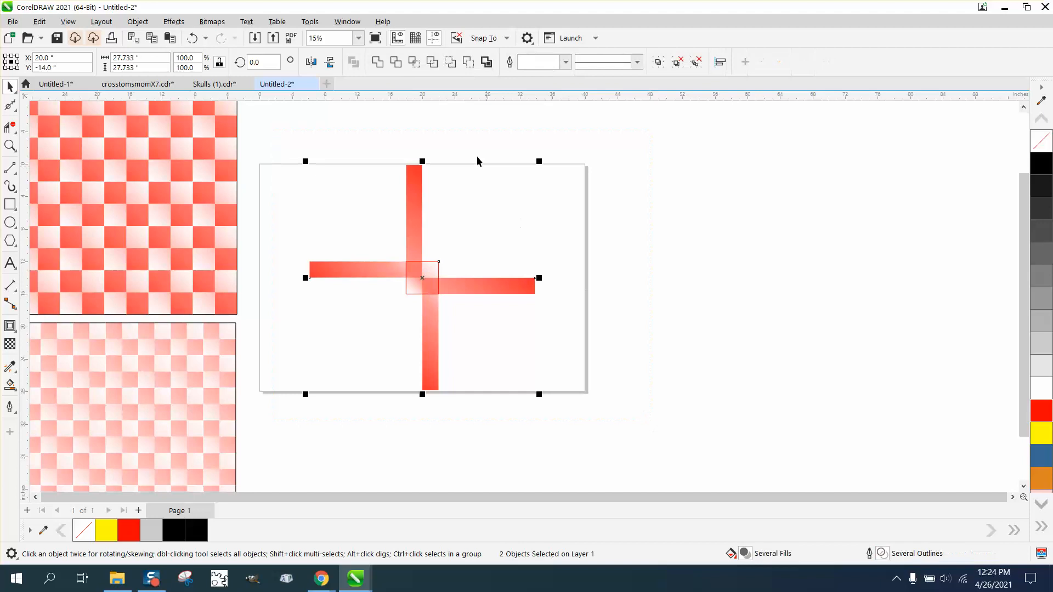
left_click(414, 62)
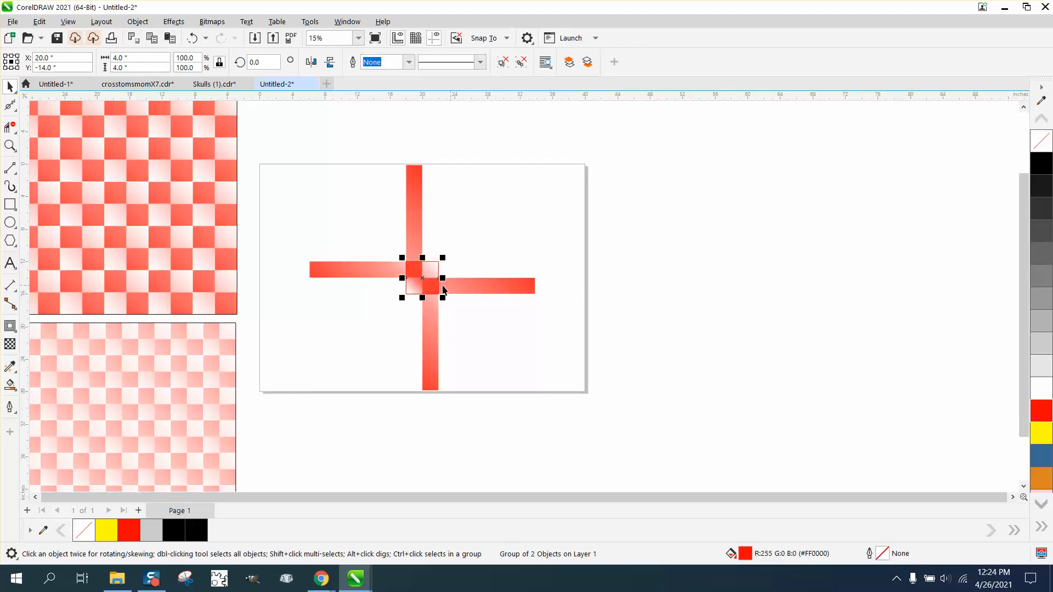
left_click_drag(424, 279, 479, 232)
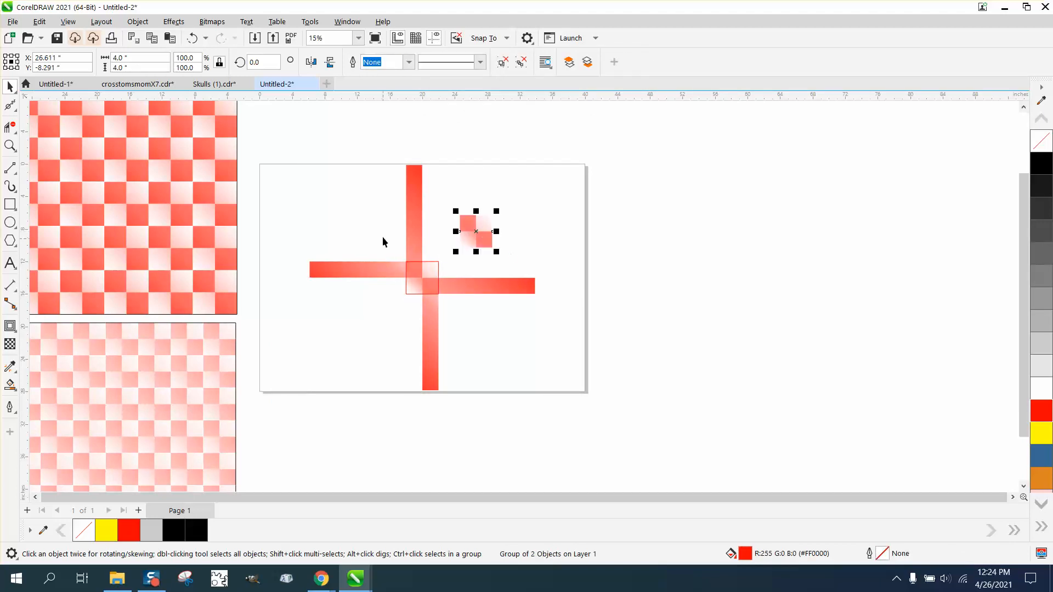
Delete the cross and the square, and move the checkered tile into the page's upper-left corner
left_click(418, 253)
key("Delete")
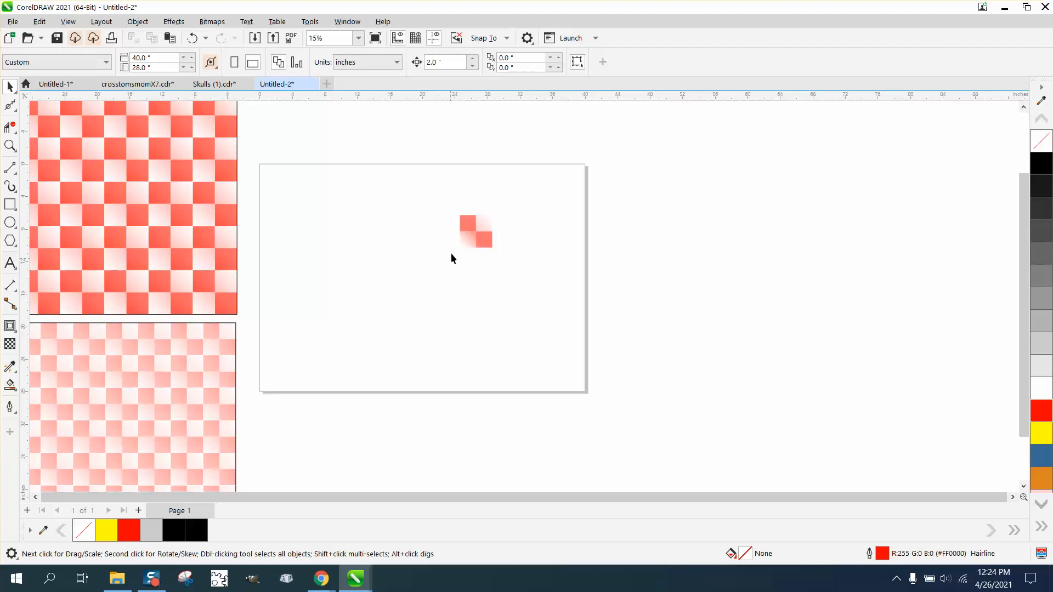
left_click(482, 241)
left_click_drag(483, 237, 290, 195)
left_click(364, 143)
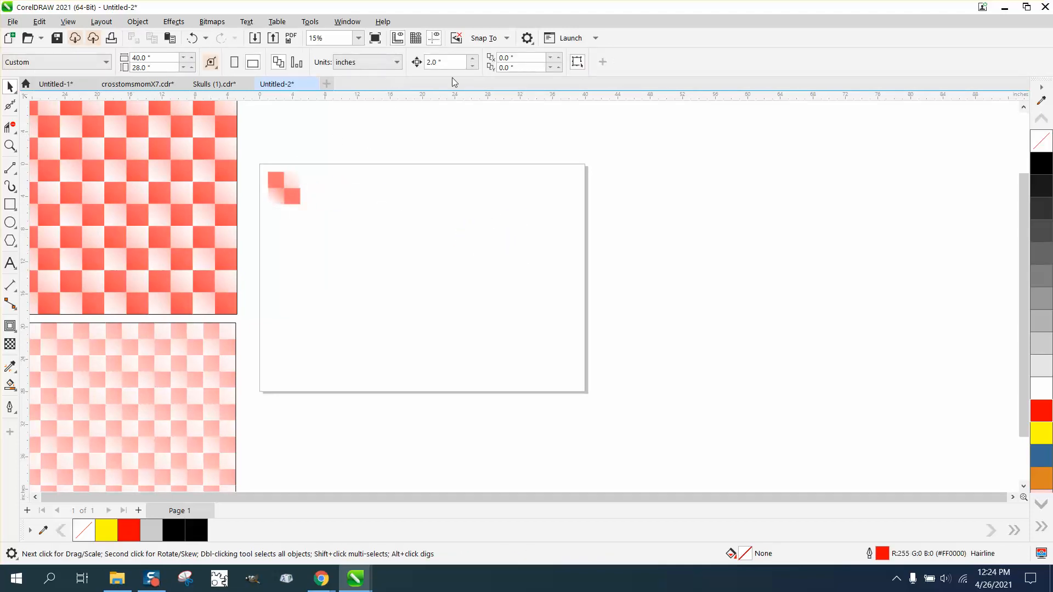
Set the nudge distance to 4 inches and duplicate the tile eight times to the right to form a continuous nine-tile row
type("4")
key("Return")
left_click_drag(262, 171, 333, 226)
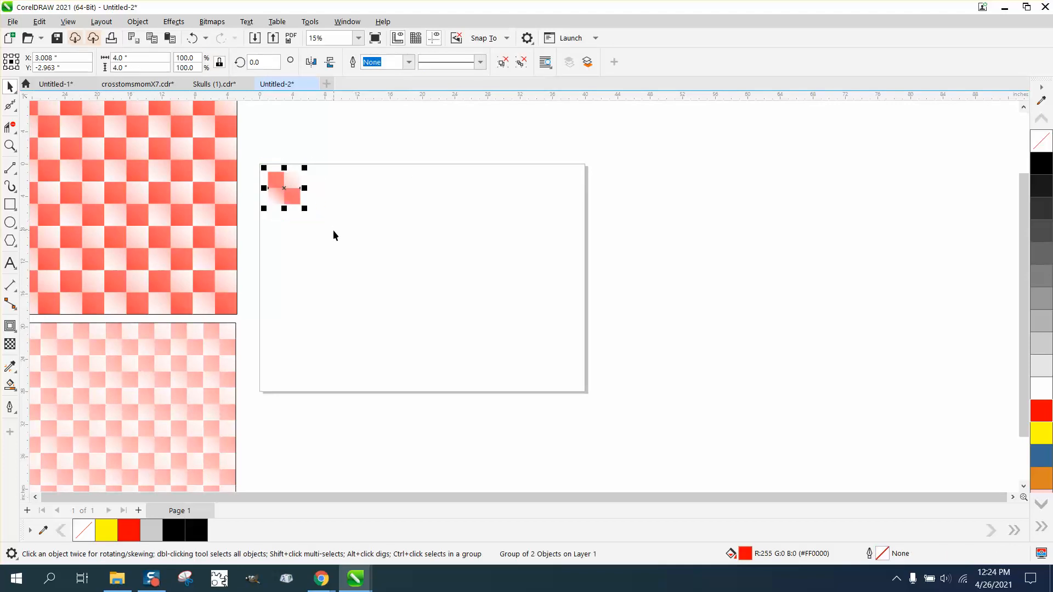
key("KP_Add")
key("Right")
key("KP_Add")
key("Right")
key("KP_Add")
key("Right")
key("KP_Add")
key("Right")
key("KP_Add")
key("Right")
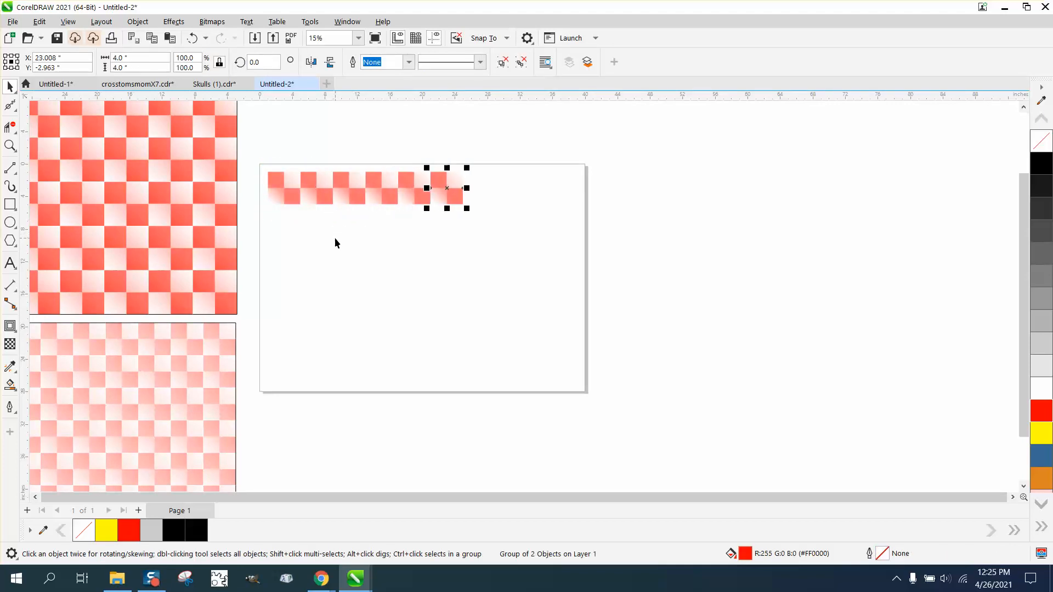
key("KP_Add")
key("Right")
key("KP_Add")
key("Right")
key("KP_Add")
key("Right")
Duplicate the whole nine-tile row downward five times in 4-inch steps to form a six-row checkered field
left_click_drag(263, 153, 565, 265)
key("KP_Add")
key("Down")
key("Down")
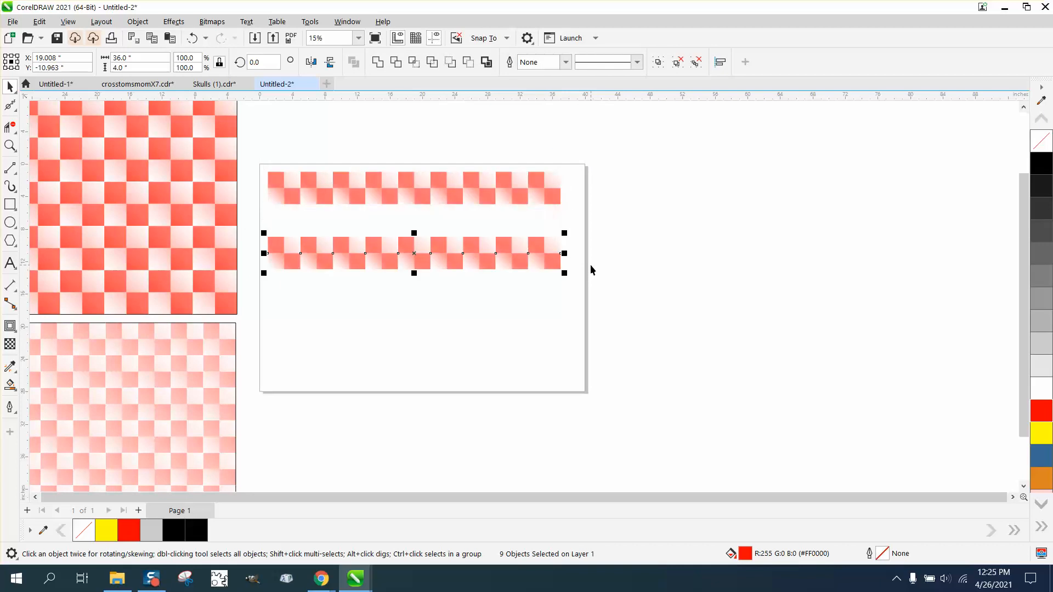
key("Down")
key("Up")
key("Up")
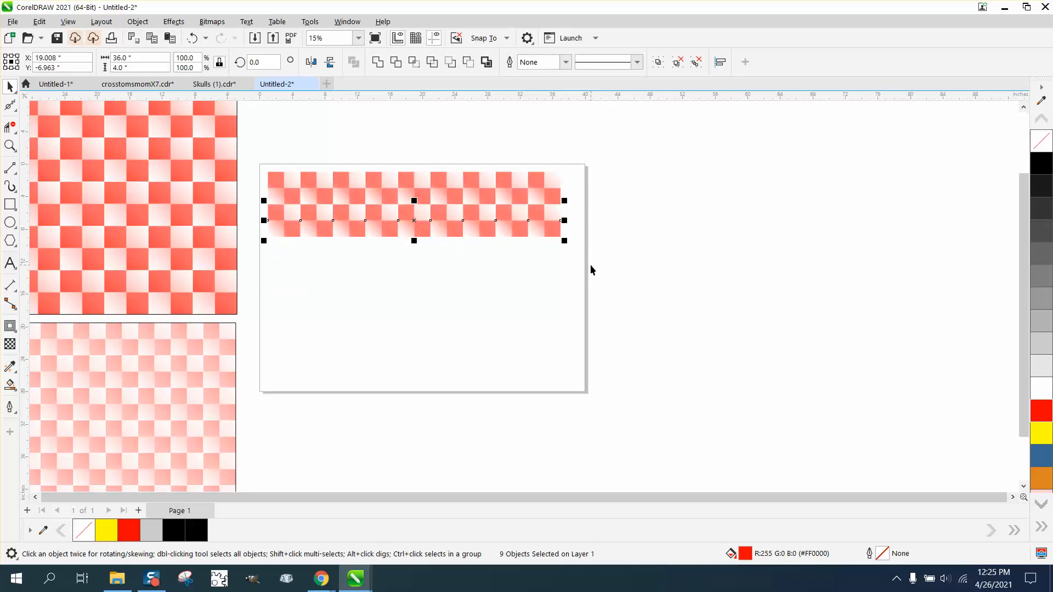
key("KP_Add")
key("Down")
key("KP_Add")
key("Down")
key("KP_Add")
key("Down")
key("KP_Add")
key("Down")
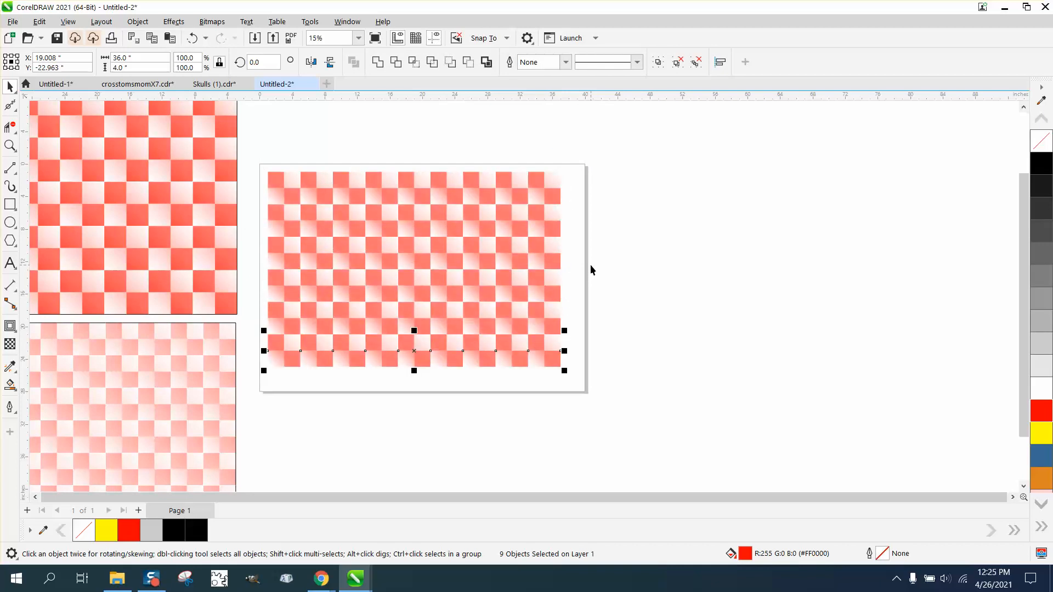
Create a boundary around all the tiles and color its outline black
left_click_drag(262, 142, 276, 272)
left_click_drag(609, 423, 624, 425)
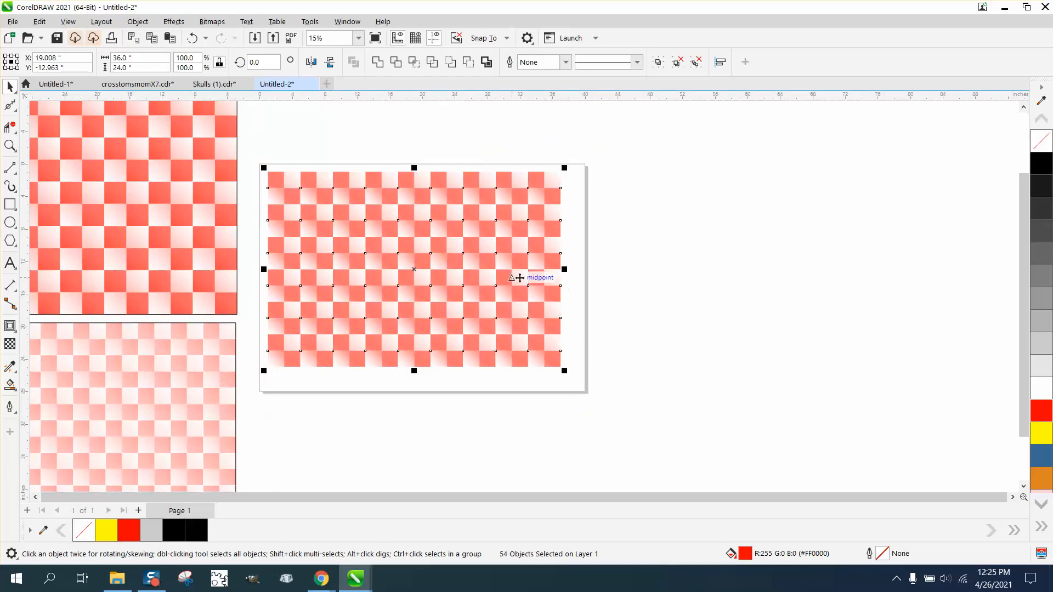
left_click(487, 61)
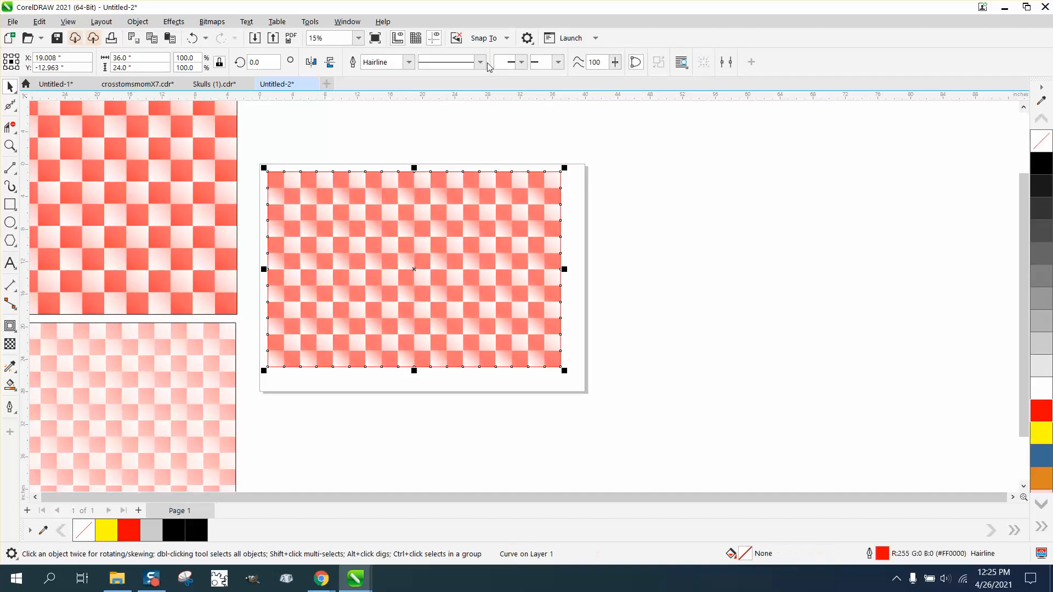
right_click(1041, 163)
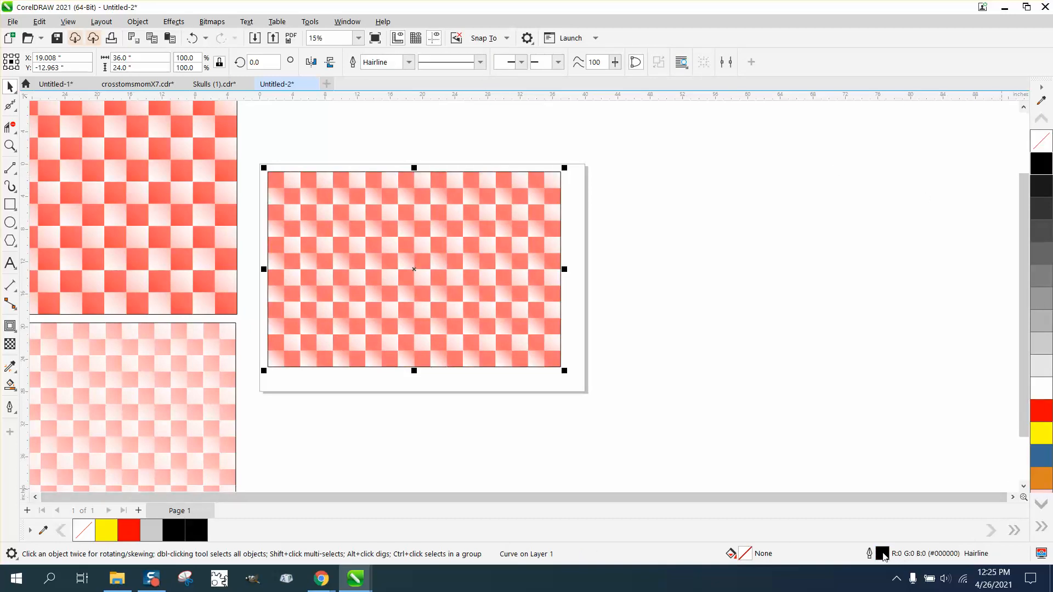
Set the boundary's outline width to 0.007 in and deselect it
key("F12")
left_click(445, 223)
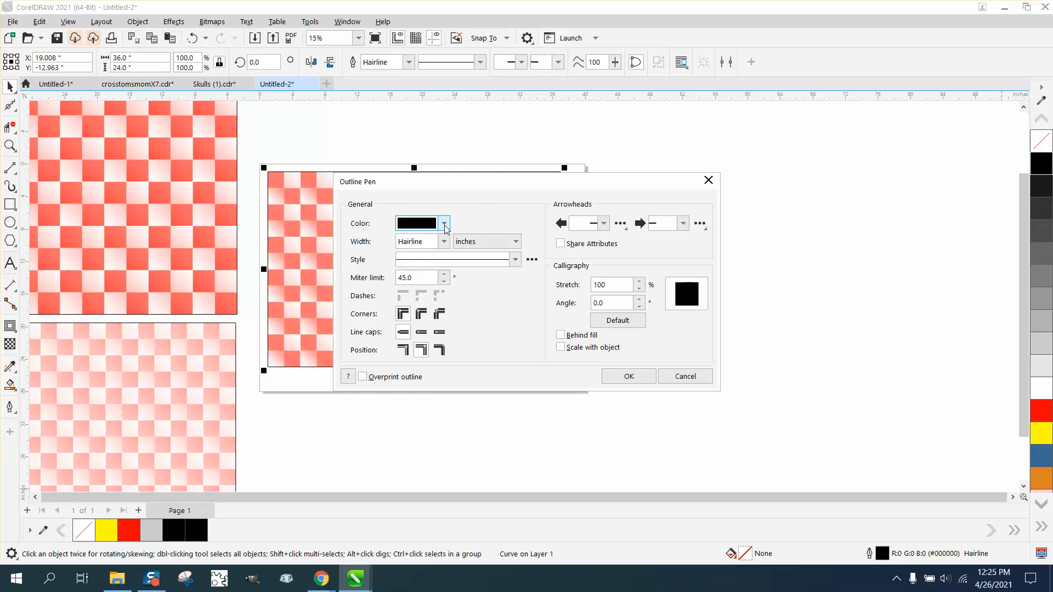
left_click(445, 240)
left_click(446, 240)
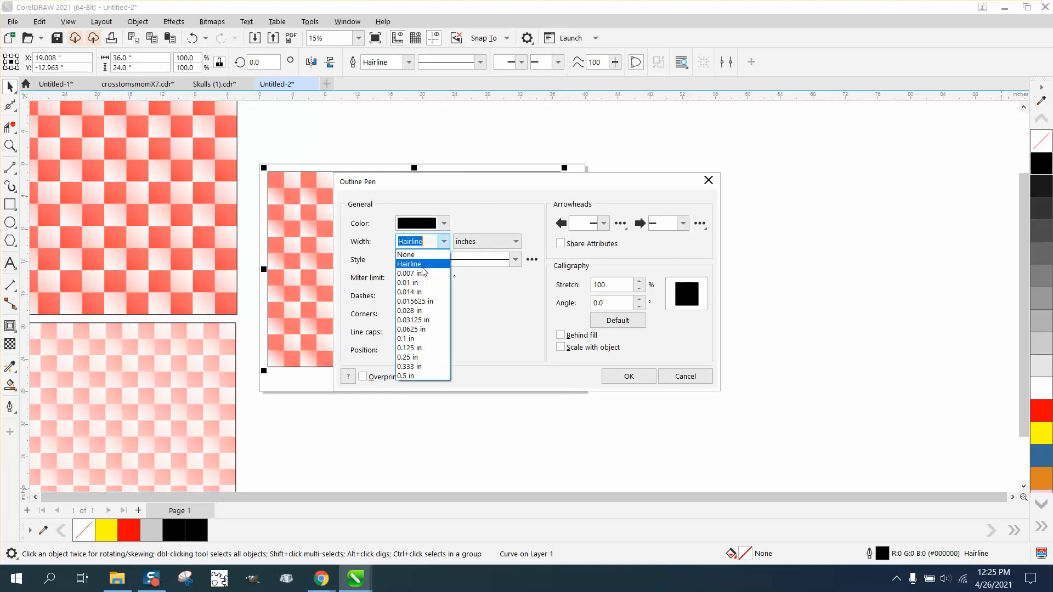
left_click(423, 276)
left_click(632, 377)
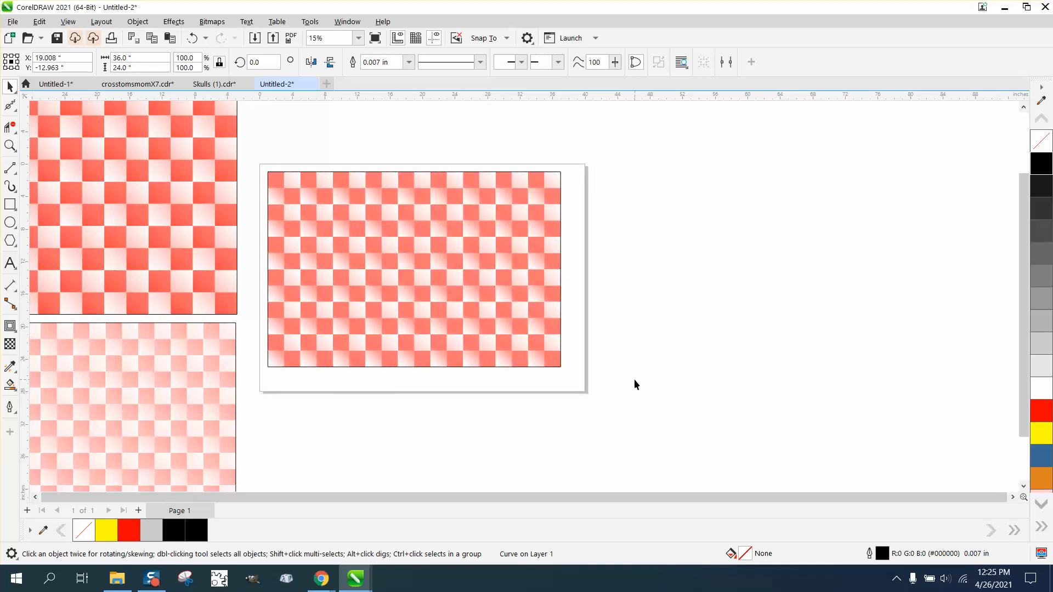
left_click(634, 380)
left_click(10, 146)
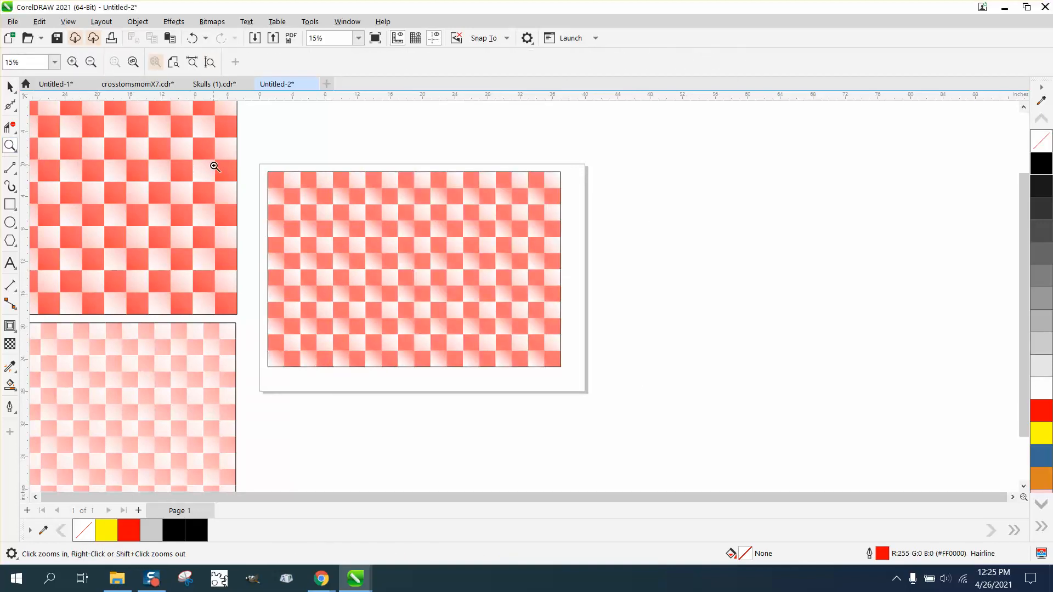
left_click_drag(255, 168, 597, 390)
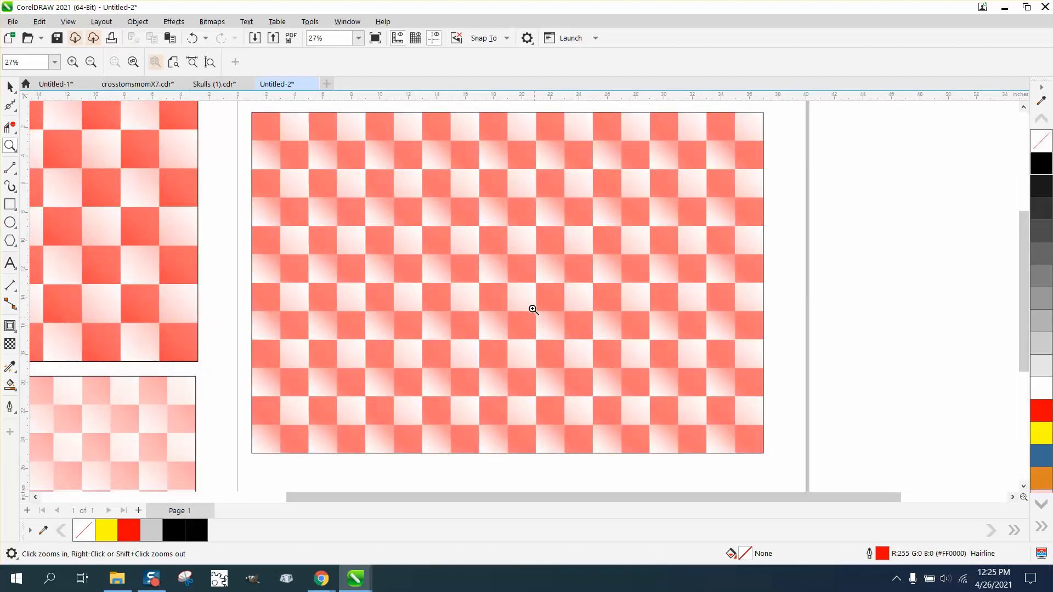
scroll(569, 294, "up", 4)
scroll(419, 278, "down", 2)
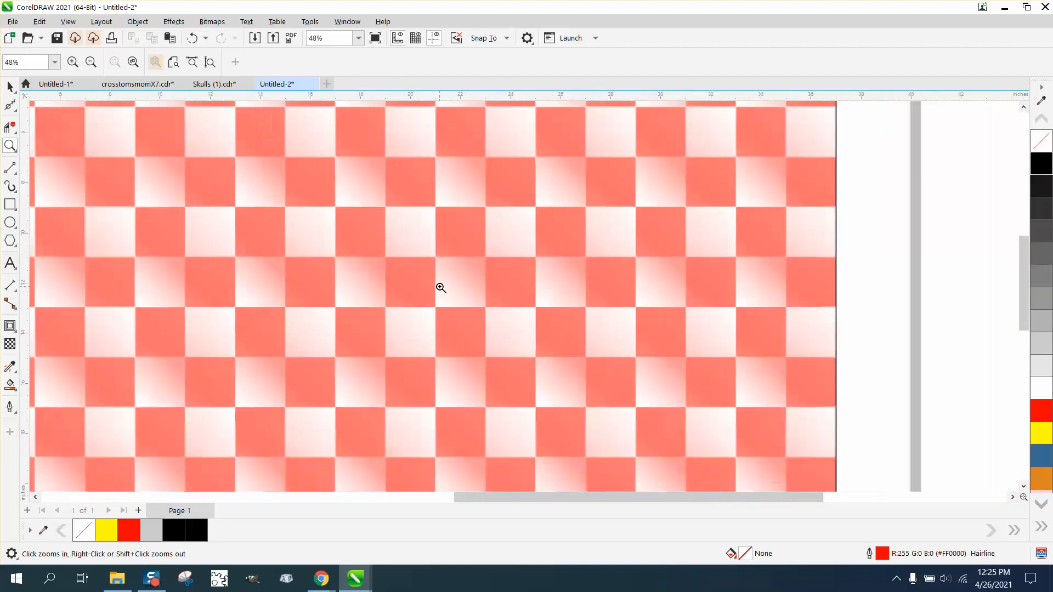
scroll(441, 288, "down", 3)
Add the artistic text "Text" in Arial, enlarge it to about 775 pt, and place it over the upper middle of the checkered pattern
left_click(10, 264)
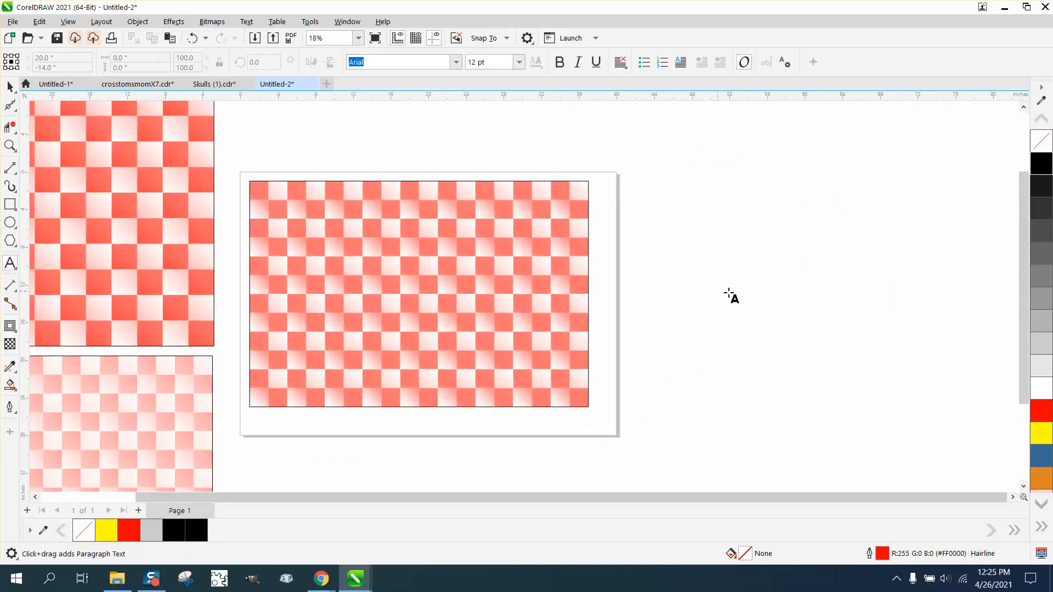
left_click(748, 299)
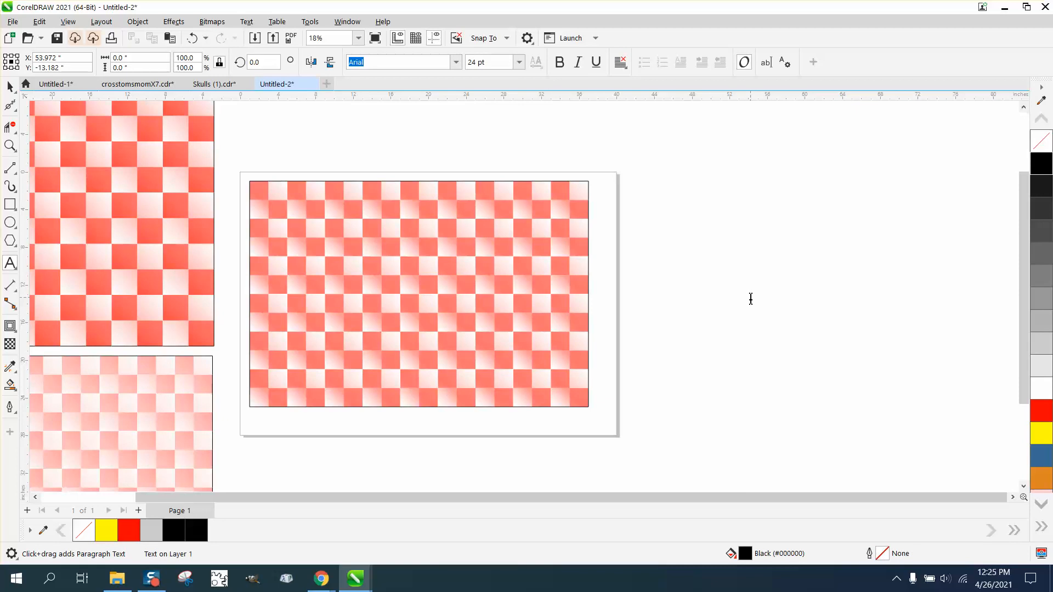
type("Text")
left_click_drag(759, 302, 933, 370)
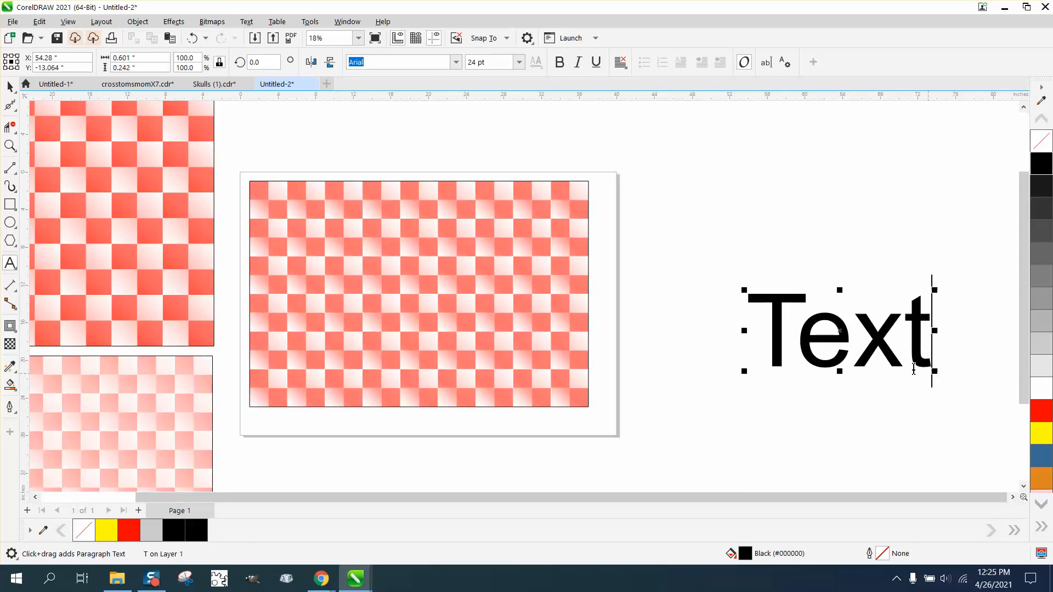
left_click_drag(843, 331, 412, 255)
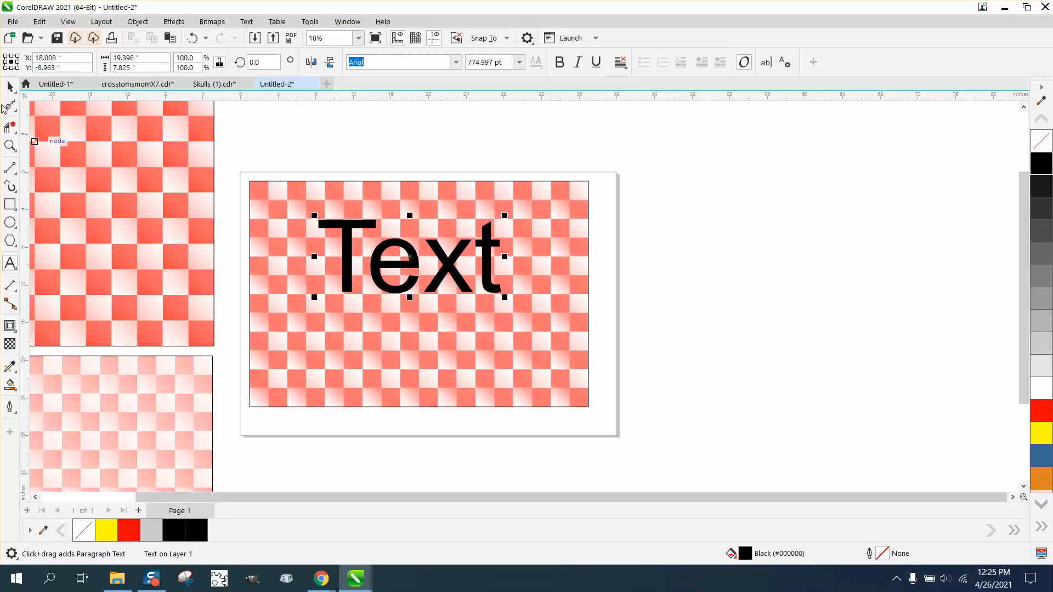
left_click(9, 87)
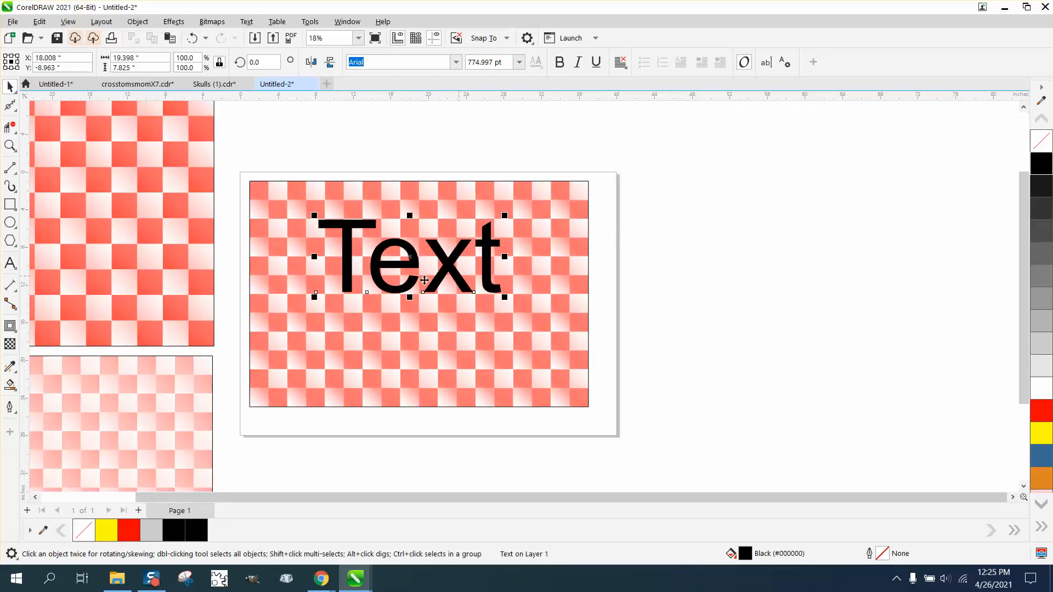